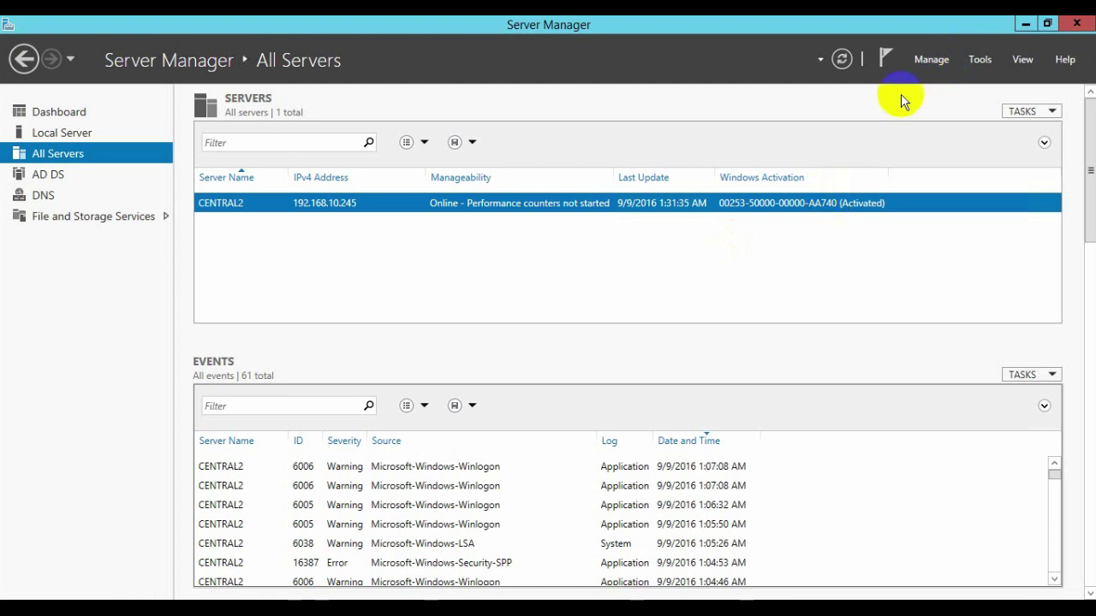
Open Server Manager's Manage menu to reach Add Roles and Features
{"action": "left_click", "coordinate": [937, 64]}
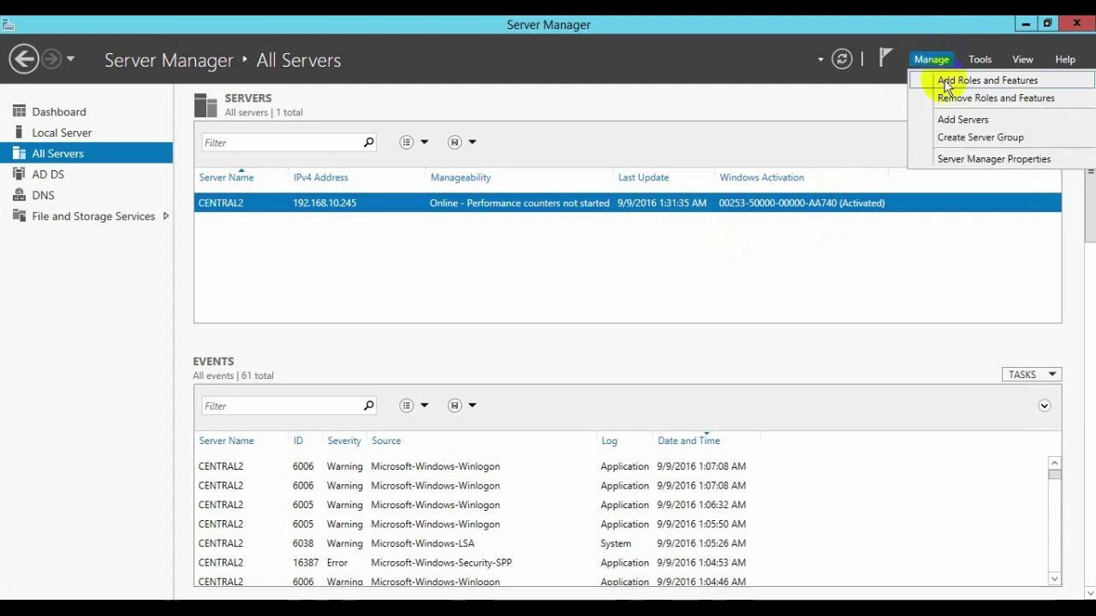
Start a role-based install on the local server and add Web Server (IIS) with its management tools
{"action": "left_click", "coordinate": [990, 82]}
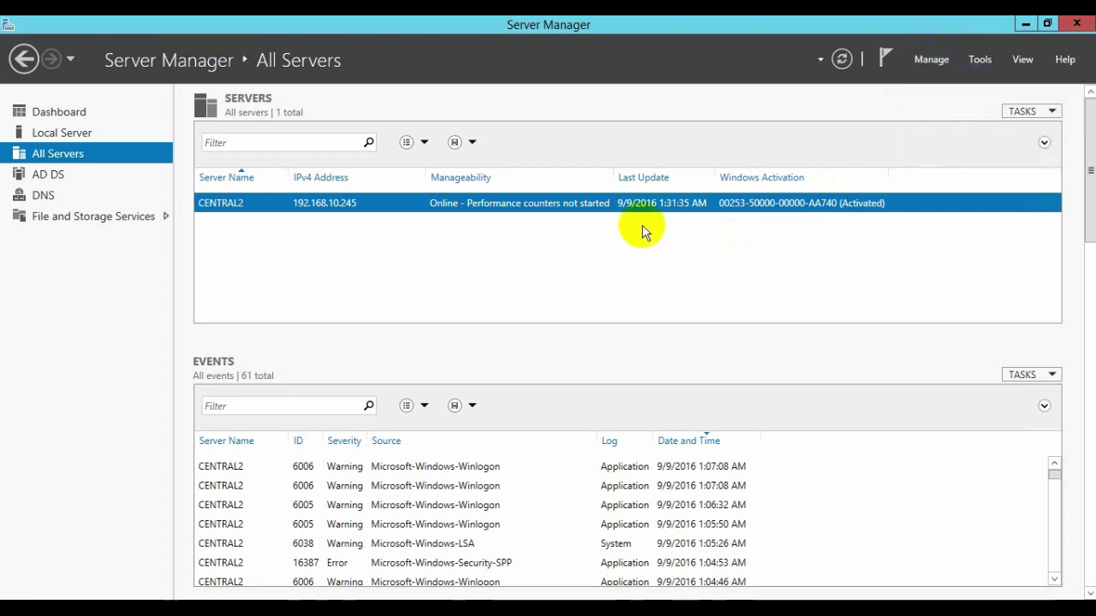
{"action": "left_click", "coordinate": [511, 528]}
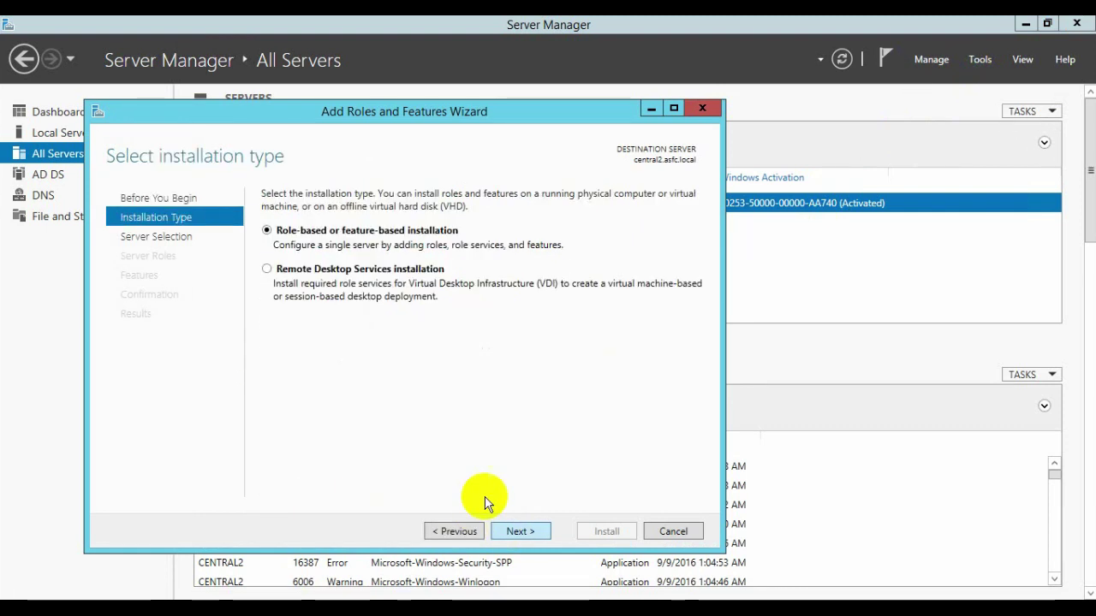
{"action": "left_click", "coordinate": [517, 533]}
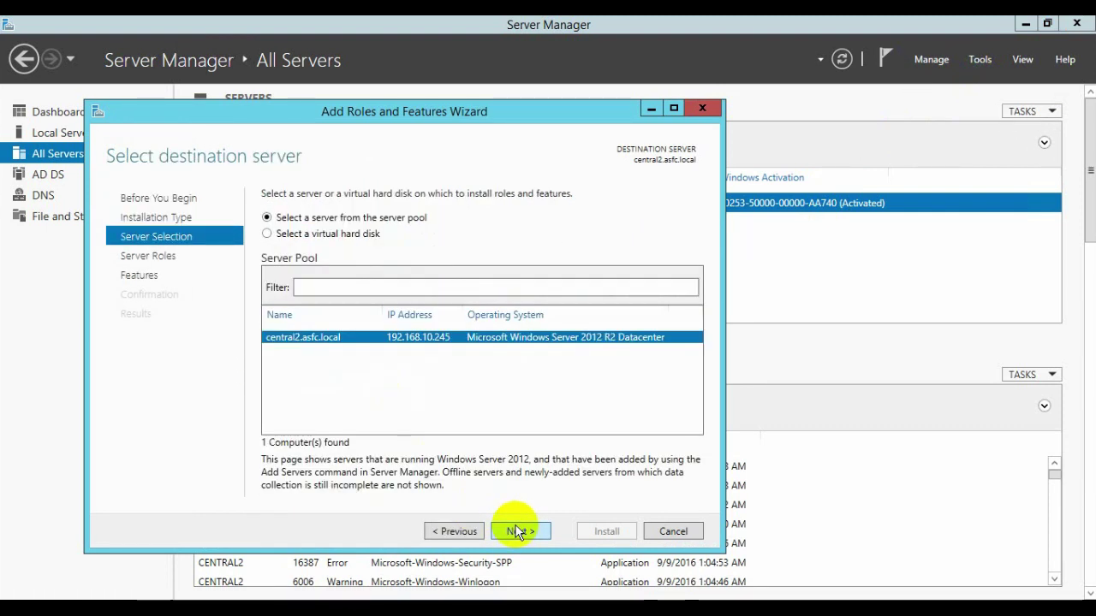
{"action": "left_click", "coordinate": [518, 532]}
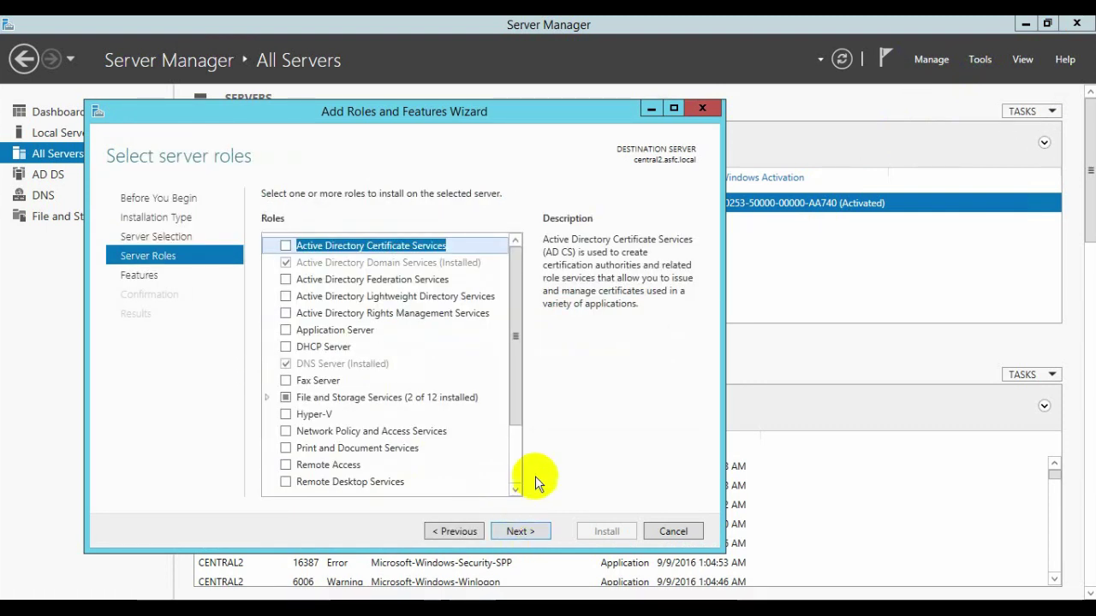
{"action": "left_click_drag", "start_coordinate": [517, 366], "coordinate": [515, 469]}
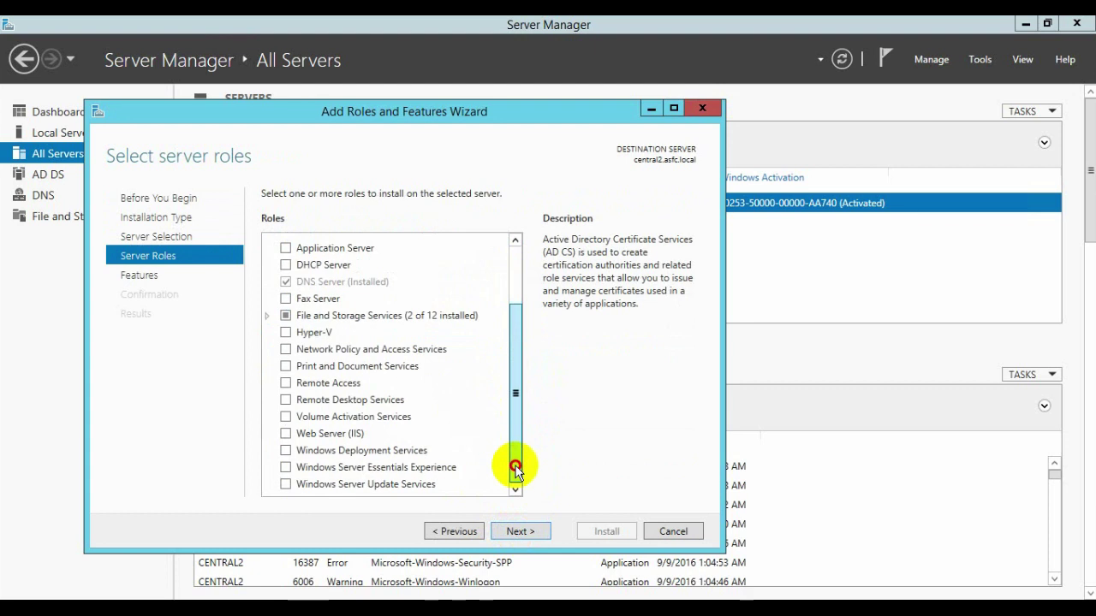
{"action": "left_click", "coordinate": [286, 434]}
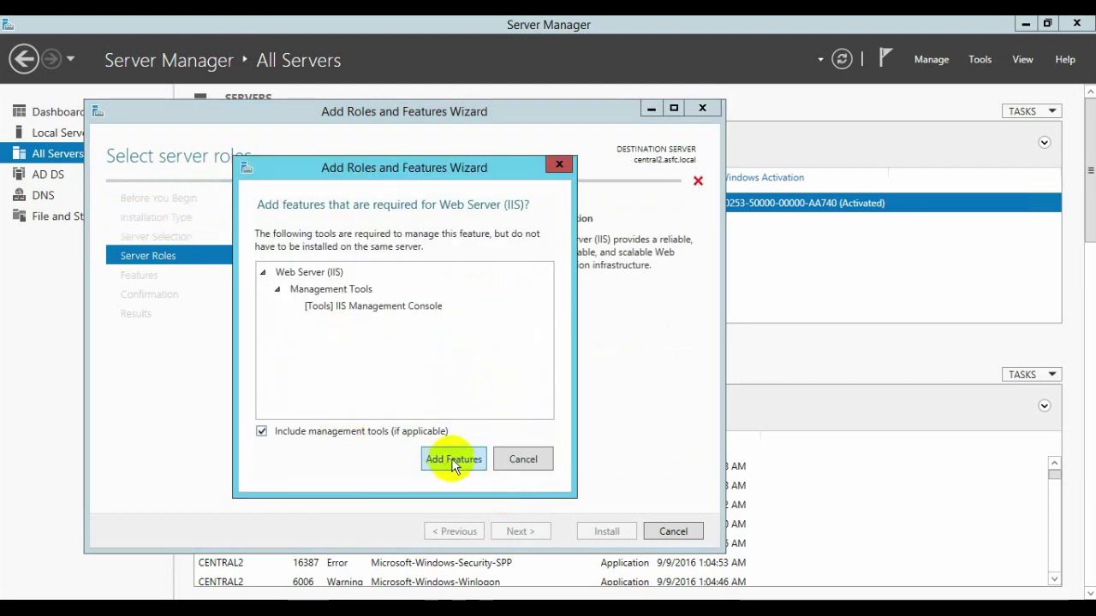
{"action": "left_click", "coordinate": [453, 459]}
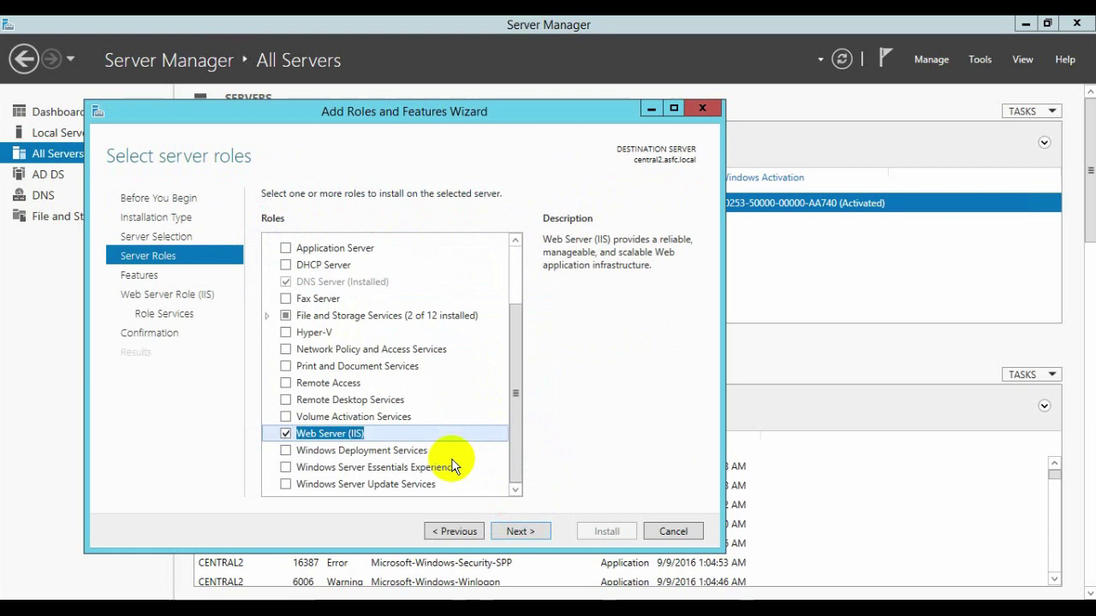
Advance to Select features and scroll the list without ticking any feature
{"action": "left_click", "coordinate": [508, 531]}
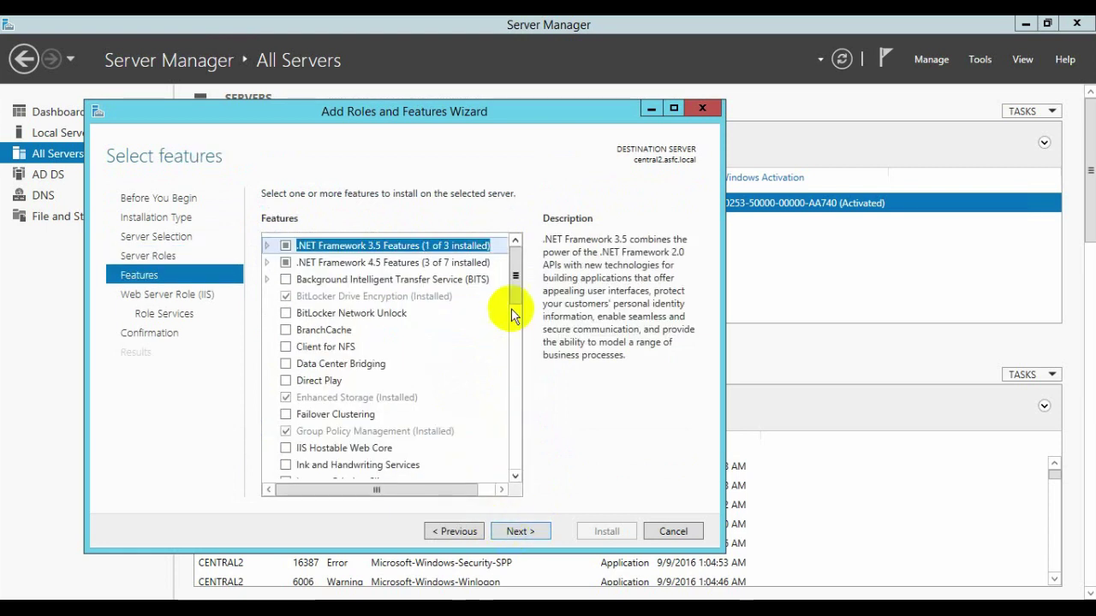
{"action": "left_click_drag", "start_coordinate": [518, 304], "coordinate": [516, 276]}
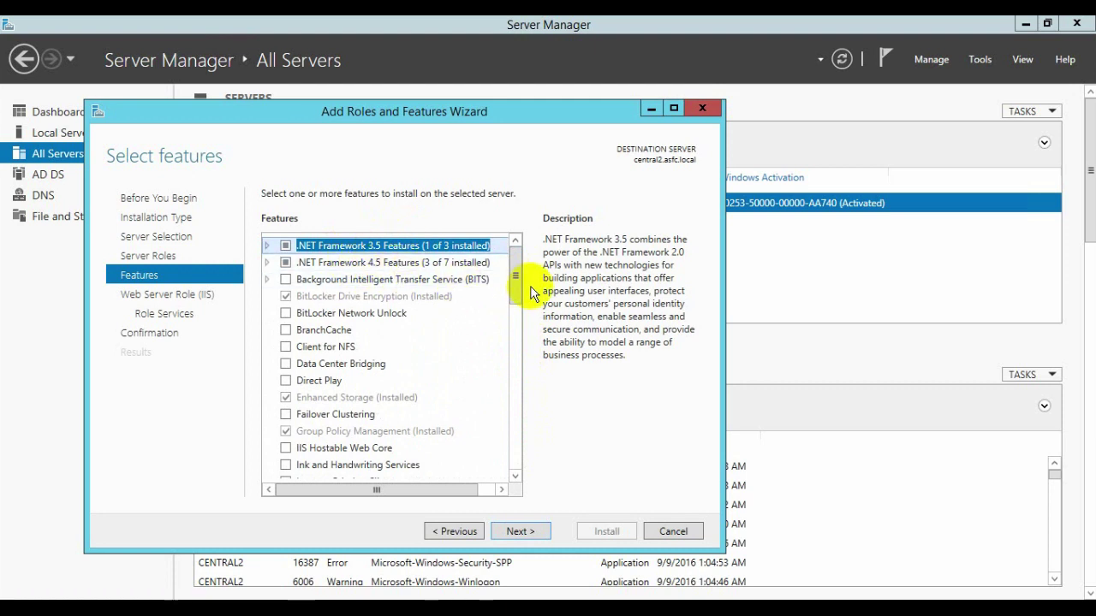
{"action": "left_click_drag", "start_coordinate": [516, 294], "coordinate": [517, 463]}
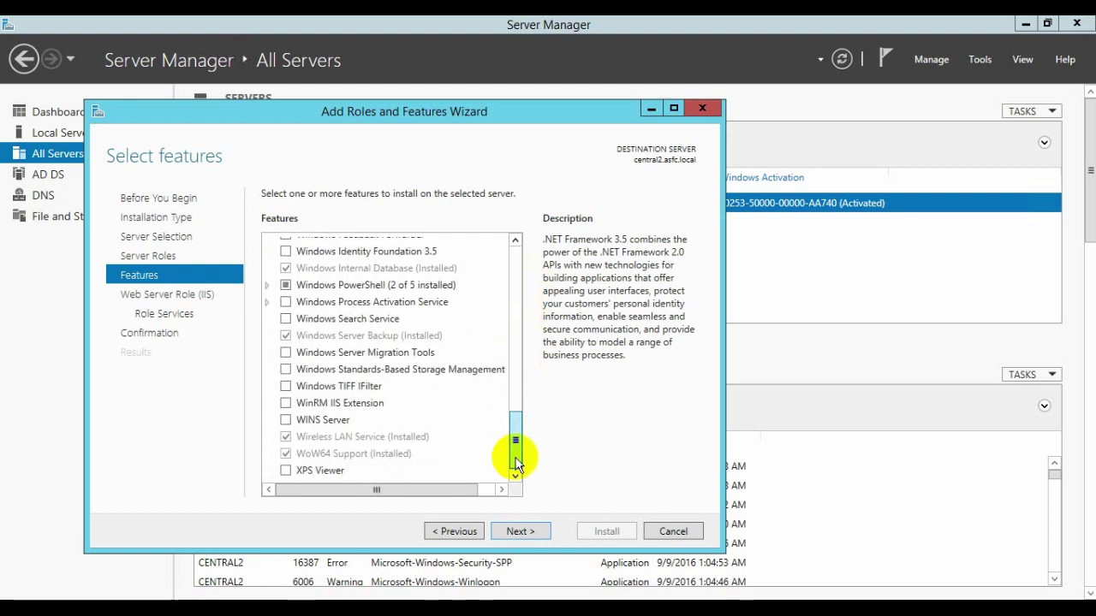
Advance to the web server role services and tick FTP Server with FTP Service
{"action": "left_click", "coordinate": [538, 532]}
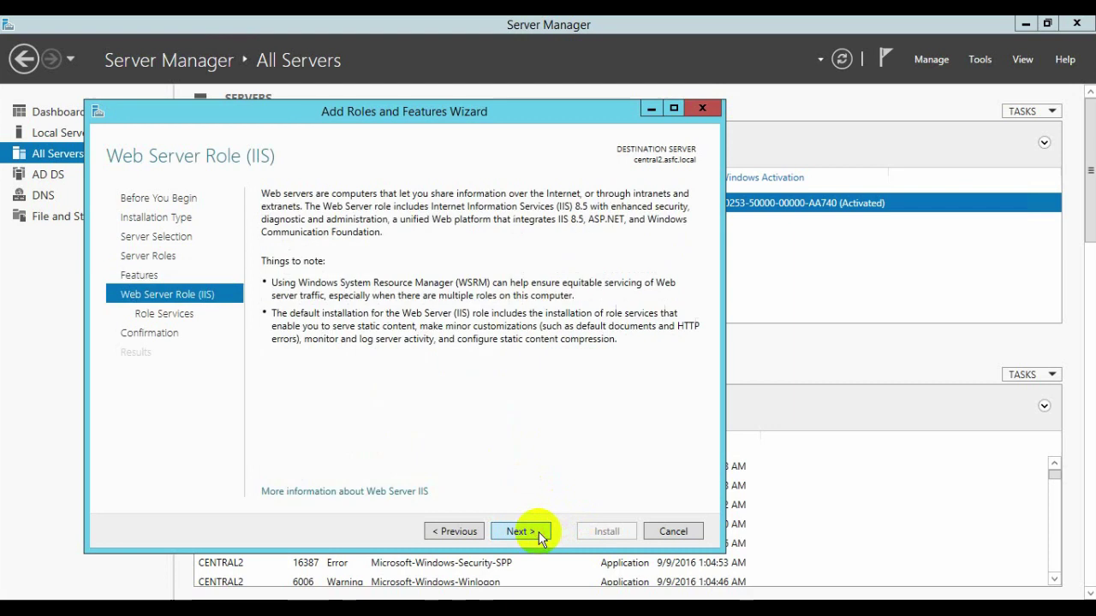
{"action": "left_click", "coordinate": [539, 532]}
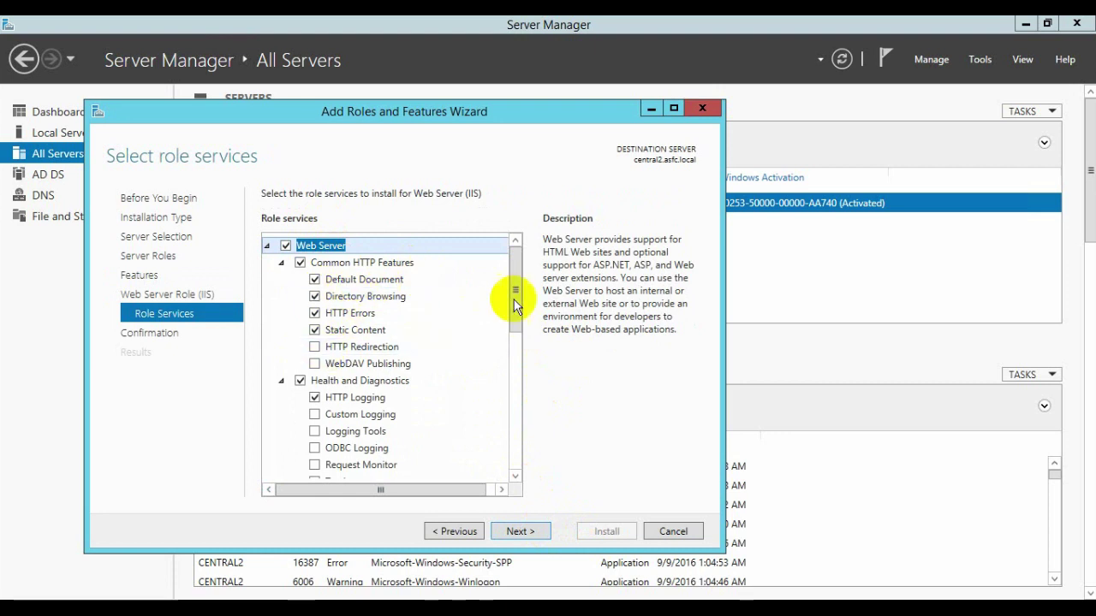
{"action": "left_click_drag", "start_coordinate": [517, 291], "coordinate": [509, 425]}
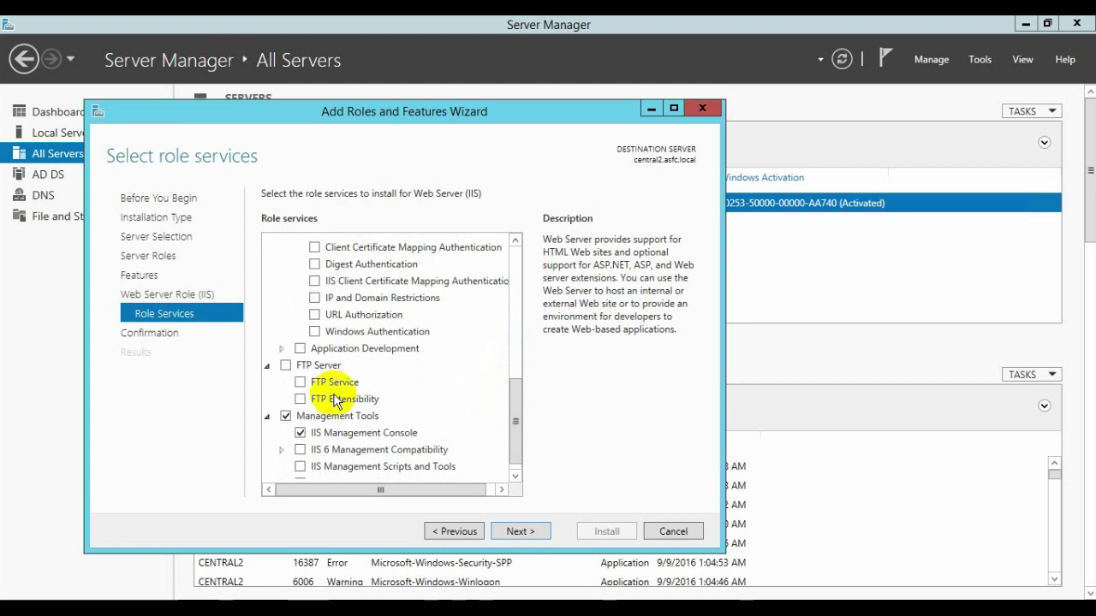
{"action": "left_click", "coordinate": [286, 367]}
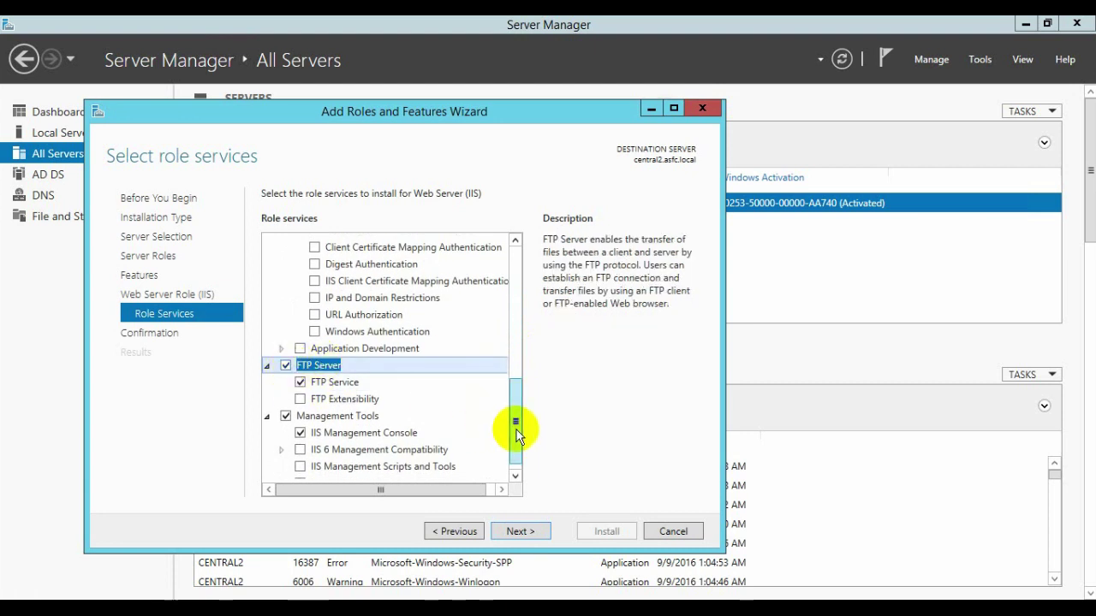
Tick URL Authorization and Windows Authentication, then continue to the confirmation page
{"action": "left_click_drag", "start_coordinate": [516, 432], "coordinate": [504, 465]}
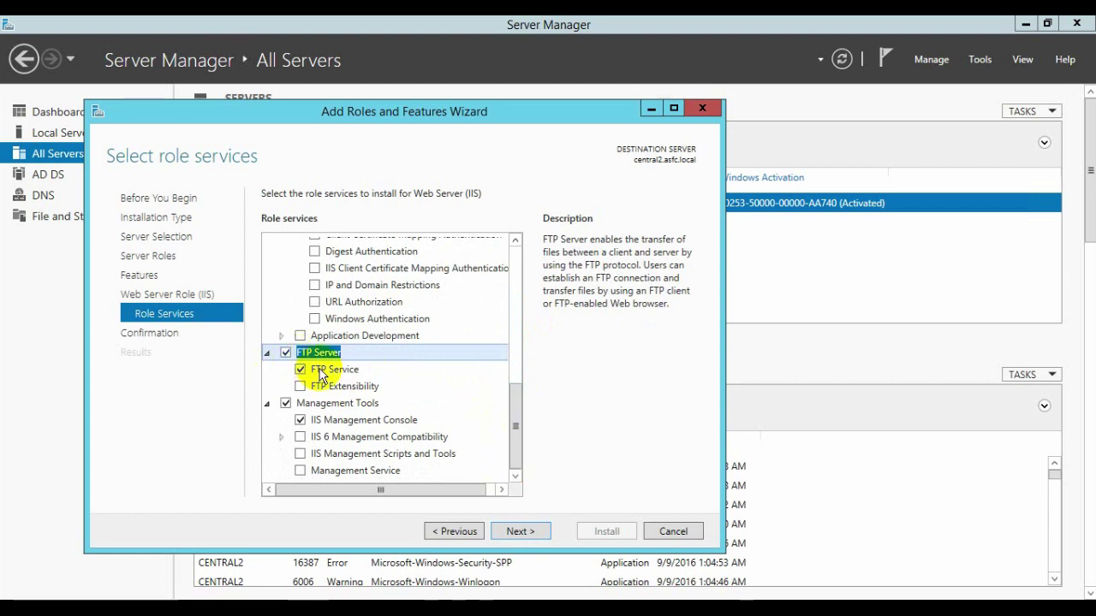
{"action": "left_click", "coordinate": [517, 411]}
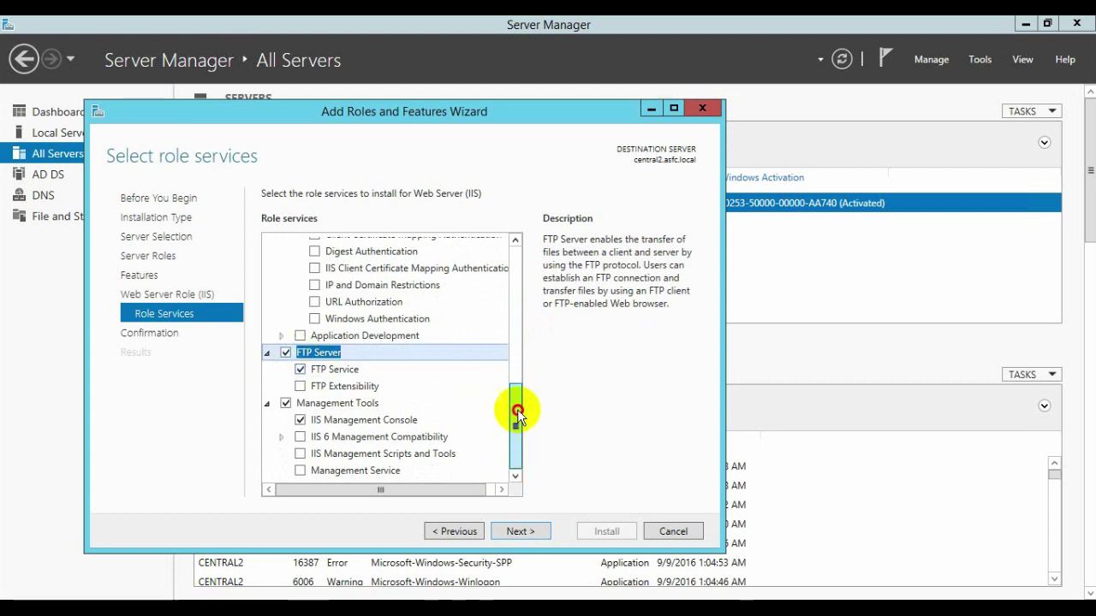
{"action": "mouse_move", "coordinate": [517, 411]}
{"action": "left_mouse_down"}
{"action": "mouse_move", "coordinate": [516, 281]}
{"action": "mouse_move", "coordinate": [516, 420]}
{"action": "left_mouse_up"}
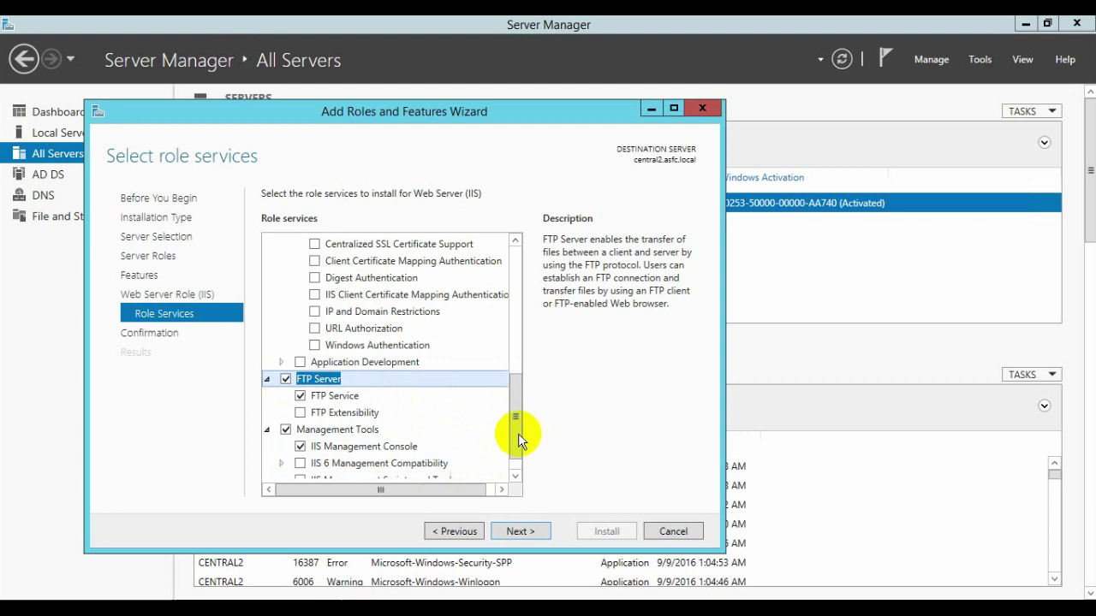
{"action": "scroll", "coordinate": [518, 433], "scroll_direction": "down", "scroll_amount": 1}
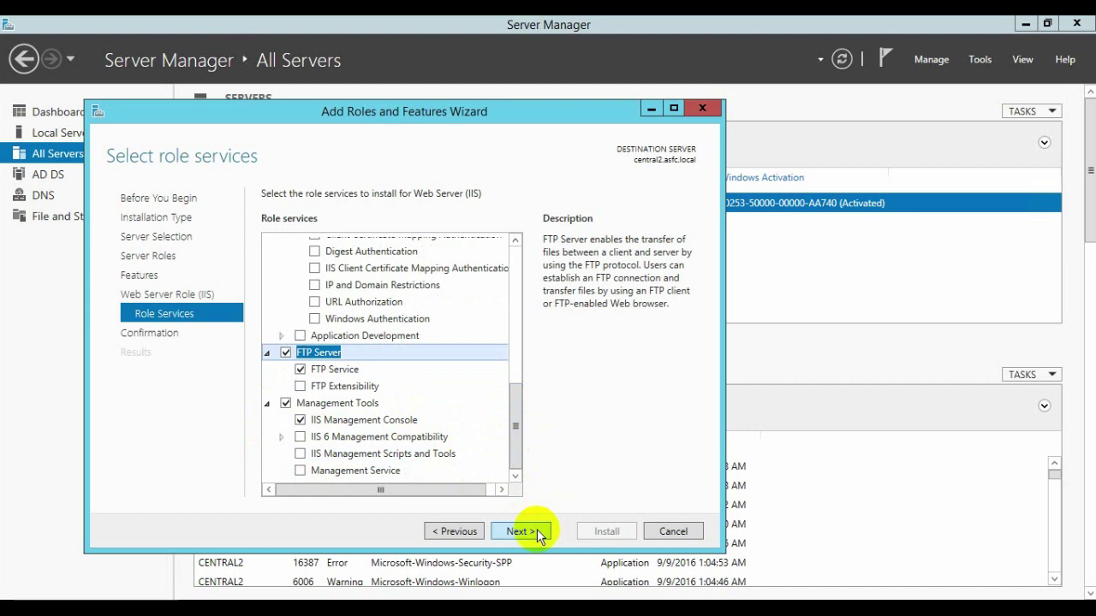
{"action": "scroll", "coordinate": [521, 400], "scroll_direction": "up", "scroll_amount": 3}
{"action": "scroll", "coordinate": [521, 408], "scroll_direction": "down", "scroll_amount": 1}
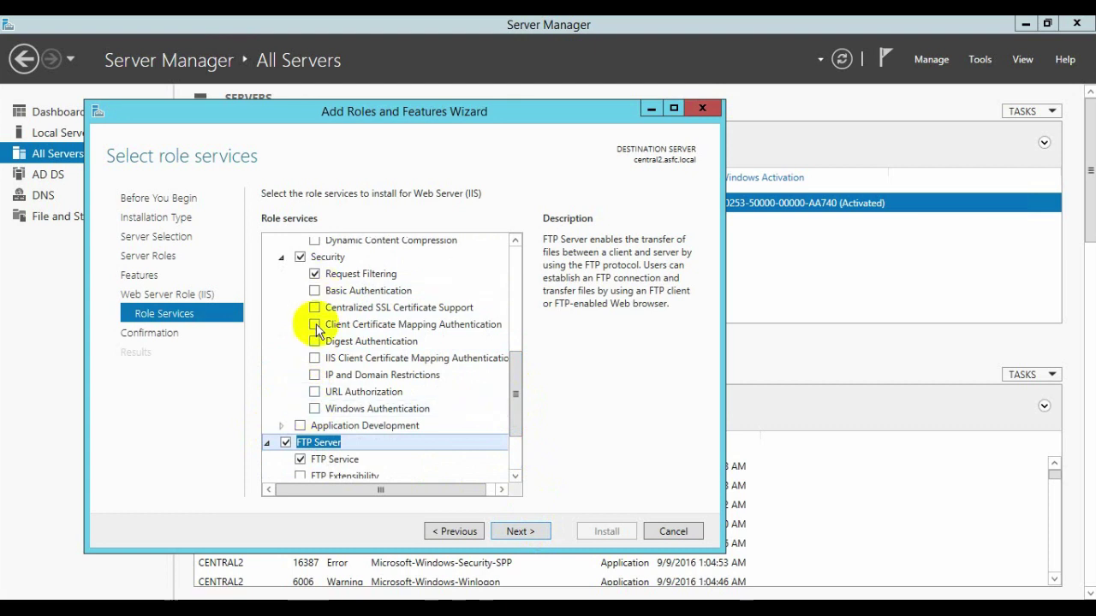
{"action": "left_click", "coordinate": [314, 392]}
{"action": "left_click", "coordinate": [315, 409]}
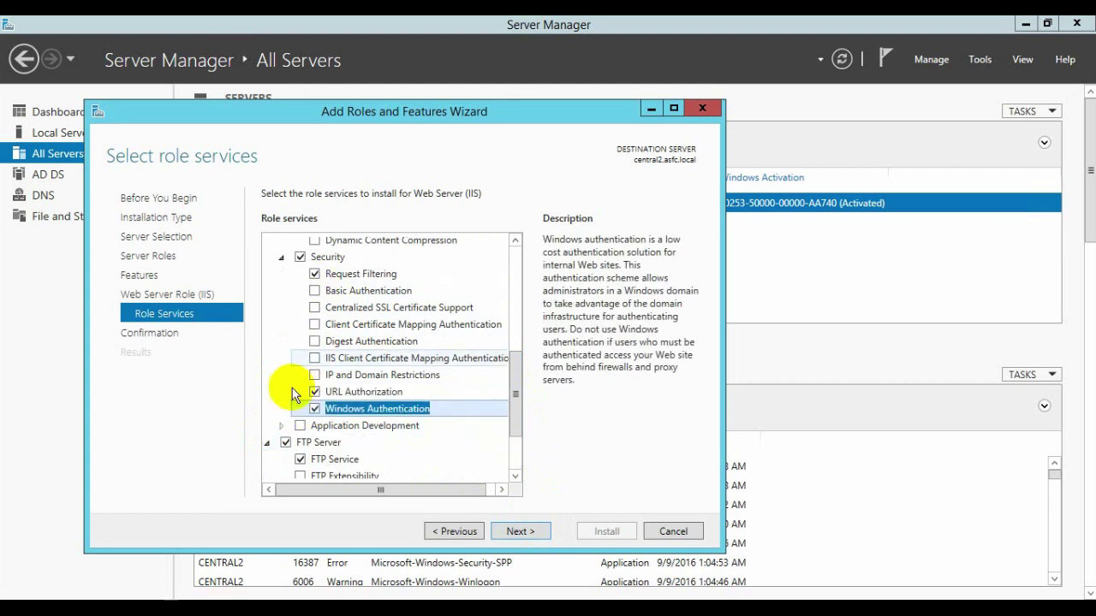
{"action": "left_click", "coordinate": [521, 531]}
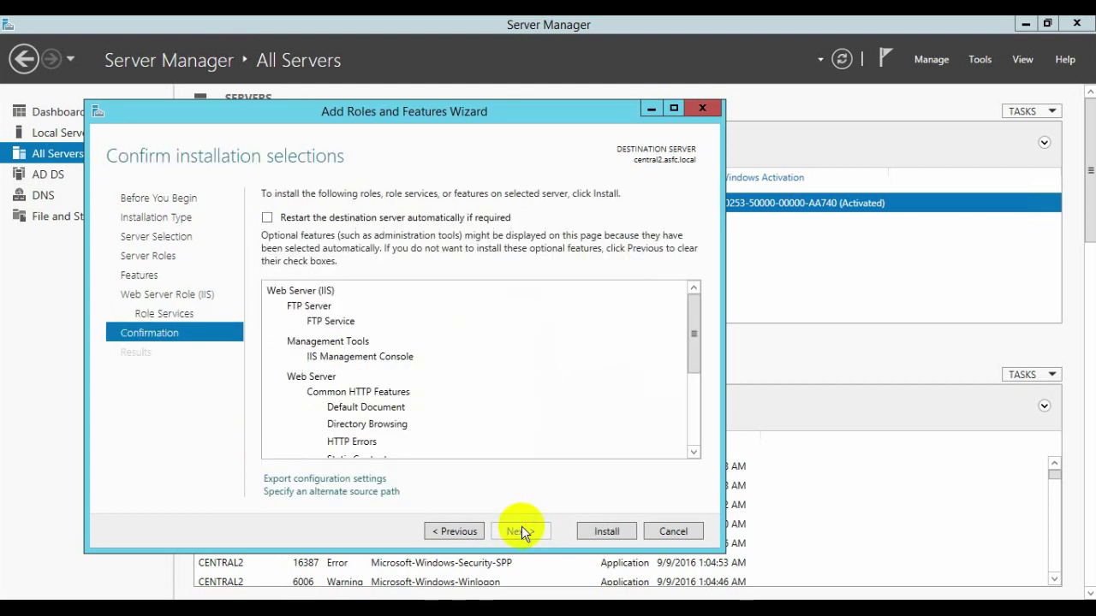
Install Web Server (IIS) with FTP Service and IIS Management Console on central2
{"action": "left_click", "coordinate": [611, 534]}
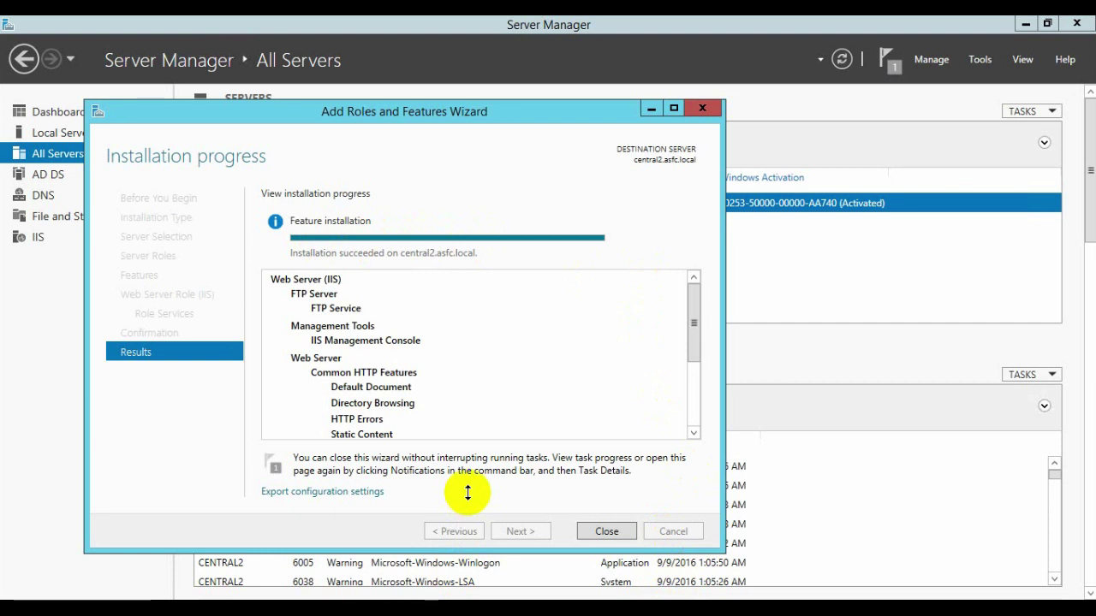
Close the wizard and launch IIS Manager from the CENTRAL2 server on the IIS page
{"action": "left_click", "coordinate": [606, 531]}
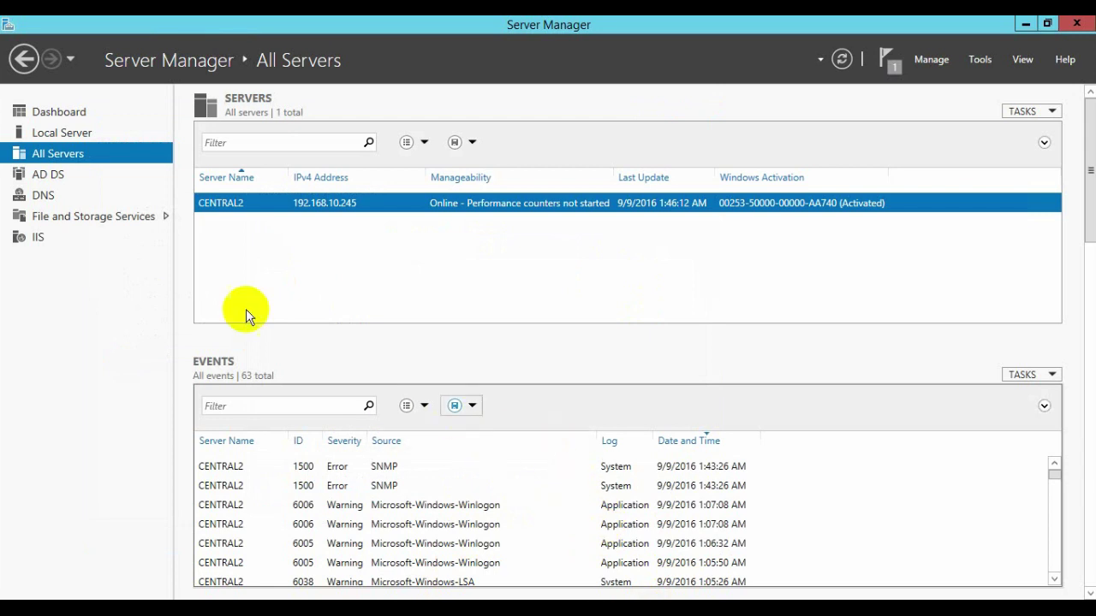
{"action": "left_click", "coordinate": [51, 237]}
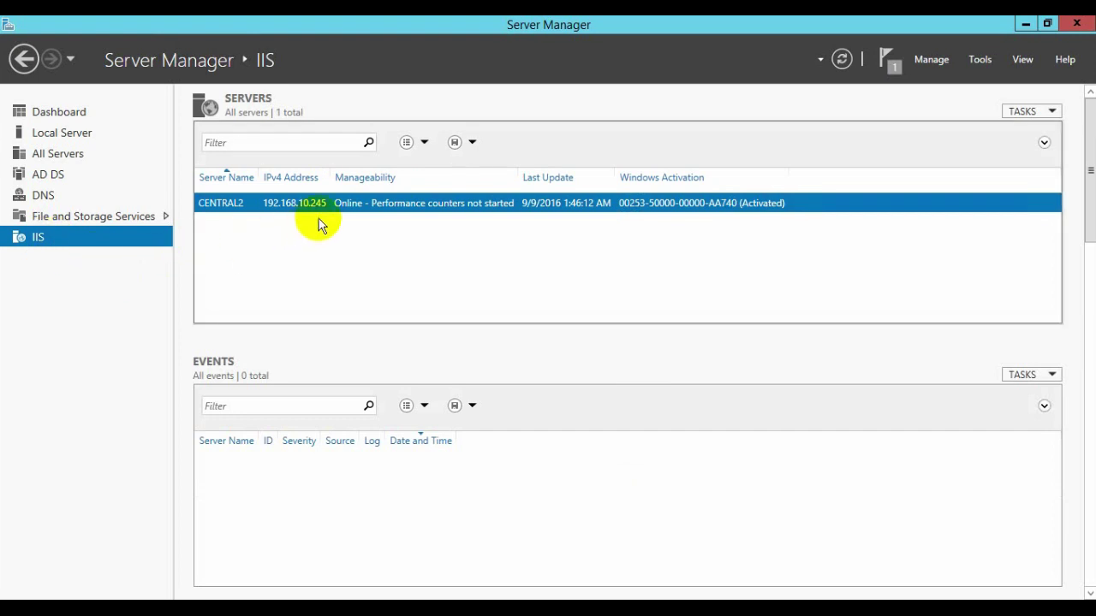
{"action": "right_click", "coordinate": [343, 213]}
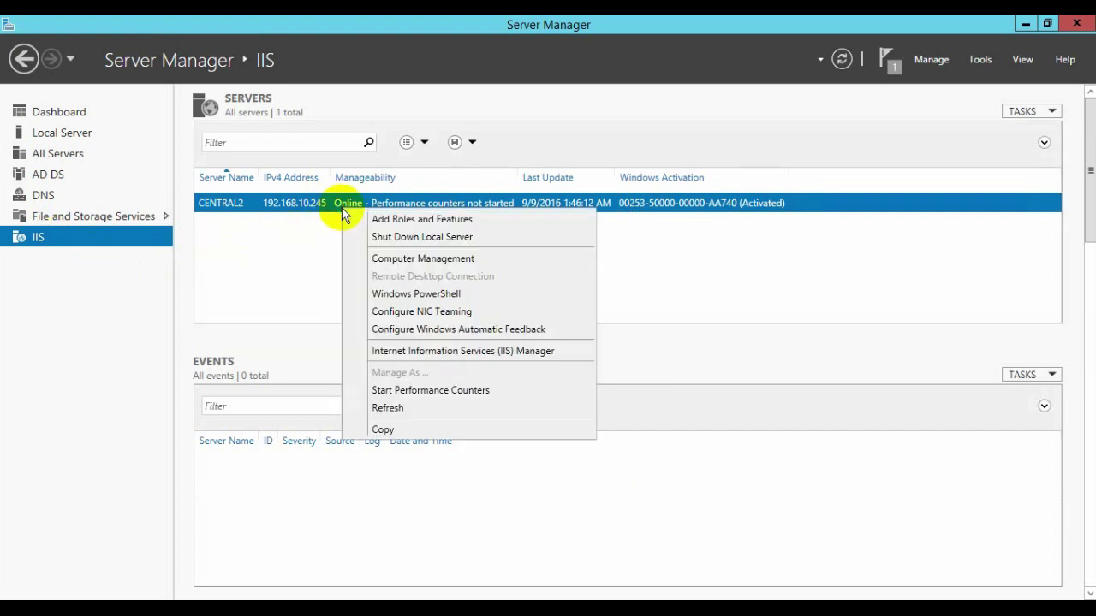
{"action": "left_click", "coordinate": [440, 352]}
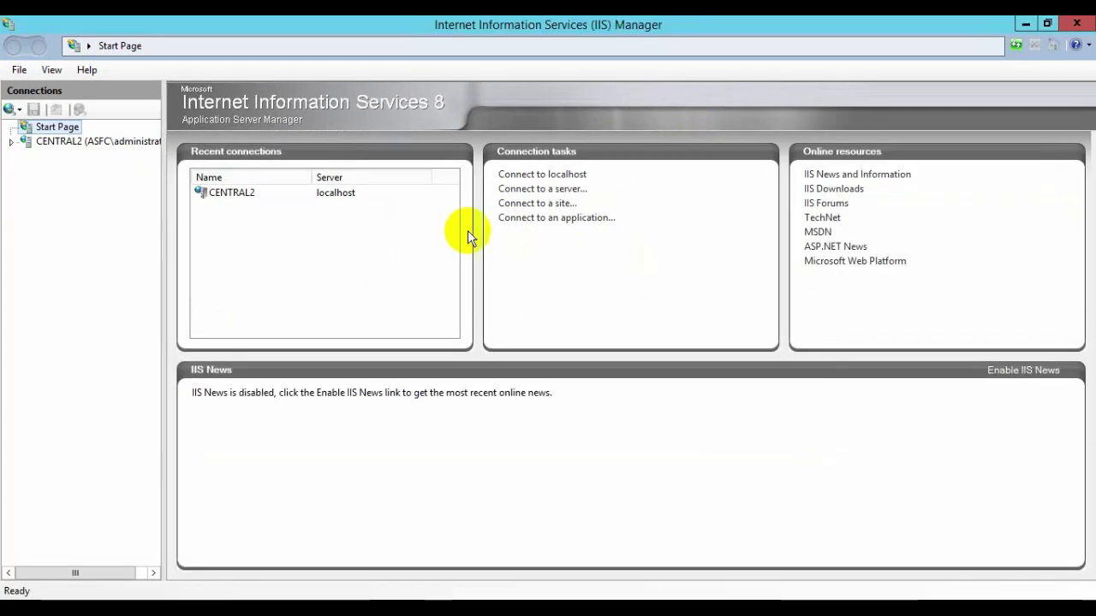
Expand CENTRAL2, decline the Web Platform prompt, and open the Default Web Site home
{"action": "left_click", "coordinate": [11, 142]}
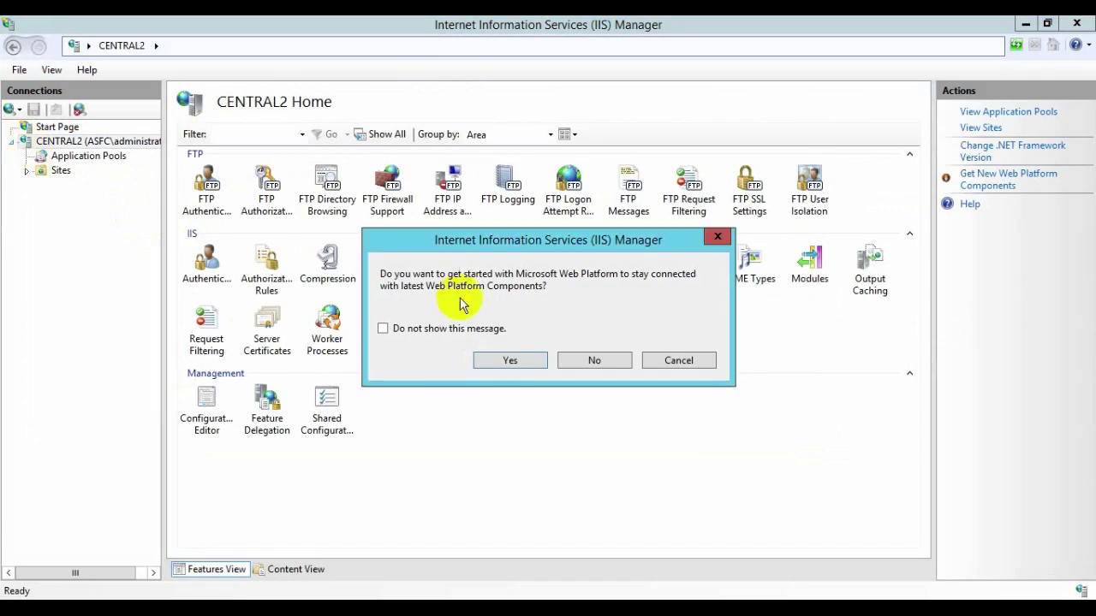
{"action": "left_click", "coordinate": [512, 360]}
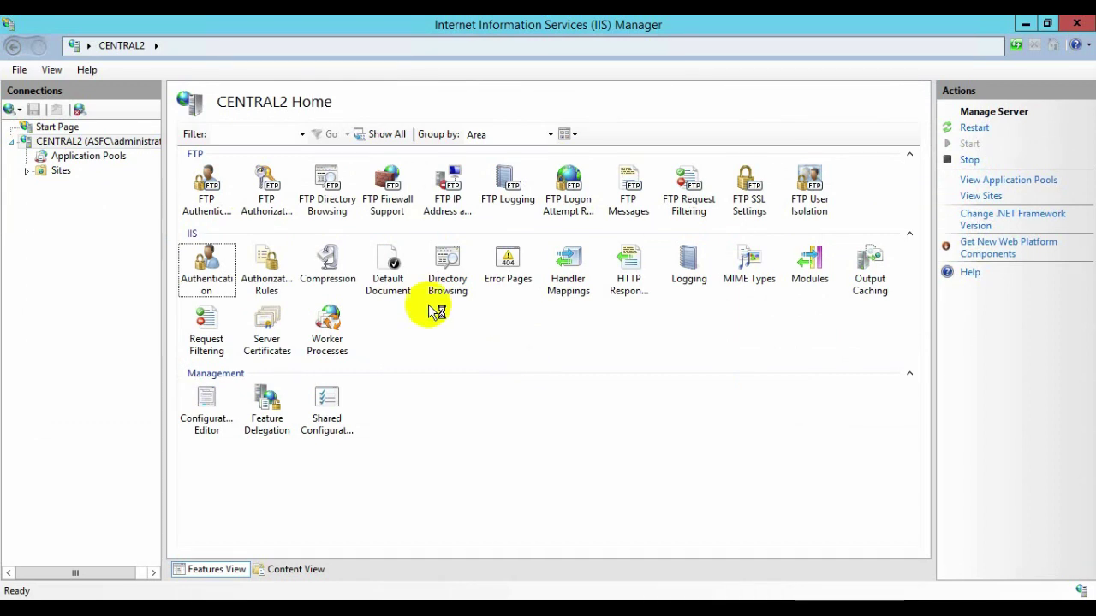
{"action": "left_click", "coordinate": [40, 176]}
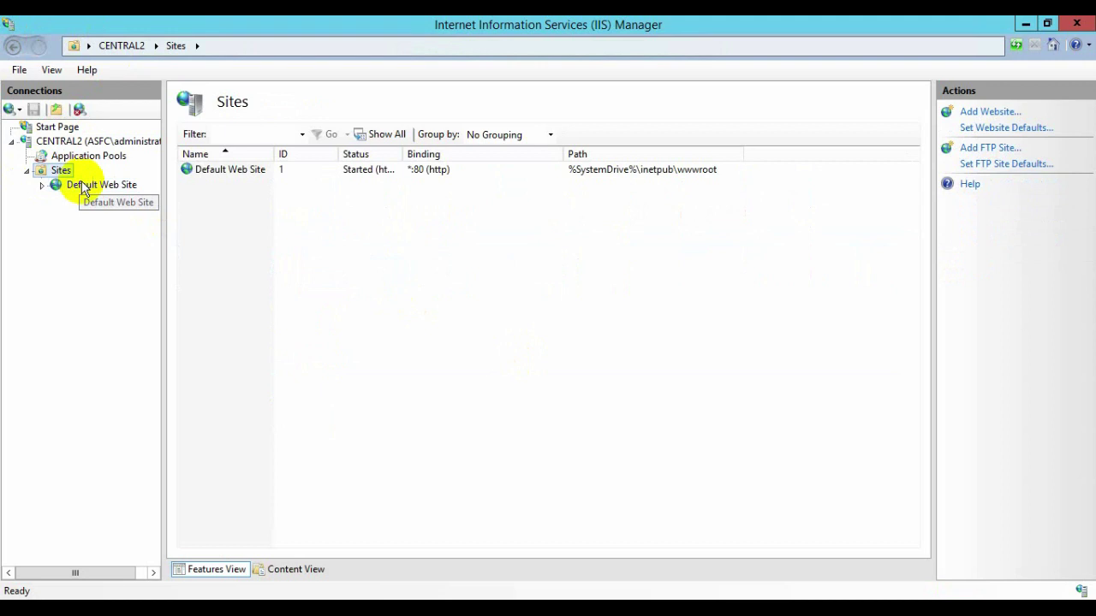
{"action": "left_click", "coordinate": [77, 185]}
{"action": "left_click", "coordinate": [42, 186]}
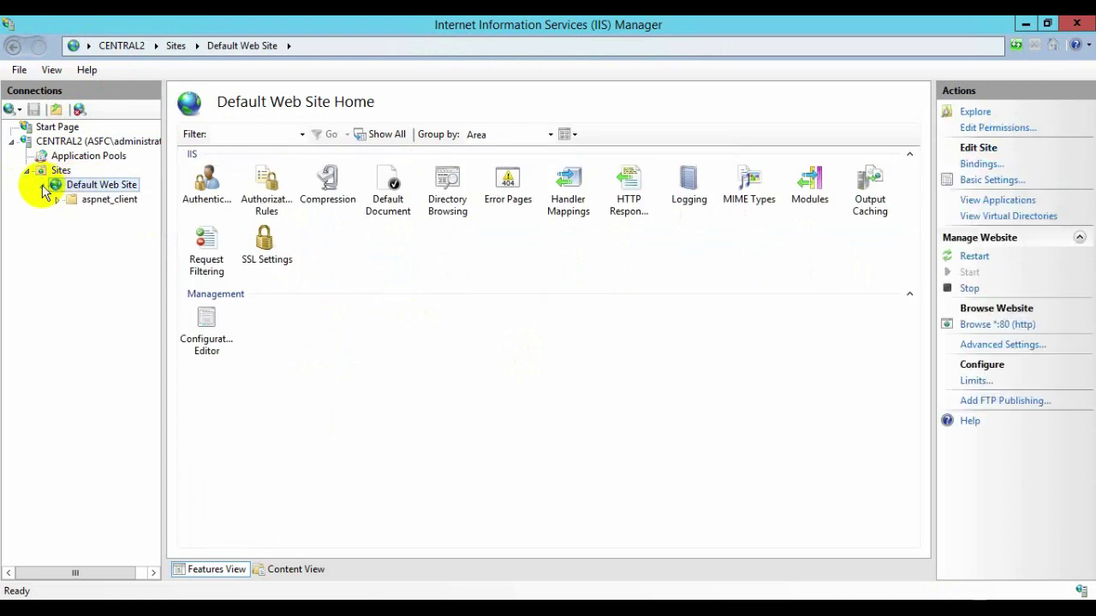
{"action": "left_click", "coordinate": [42, 185]}
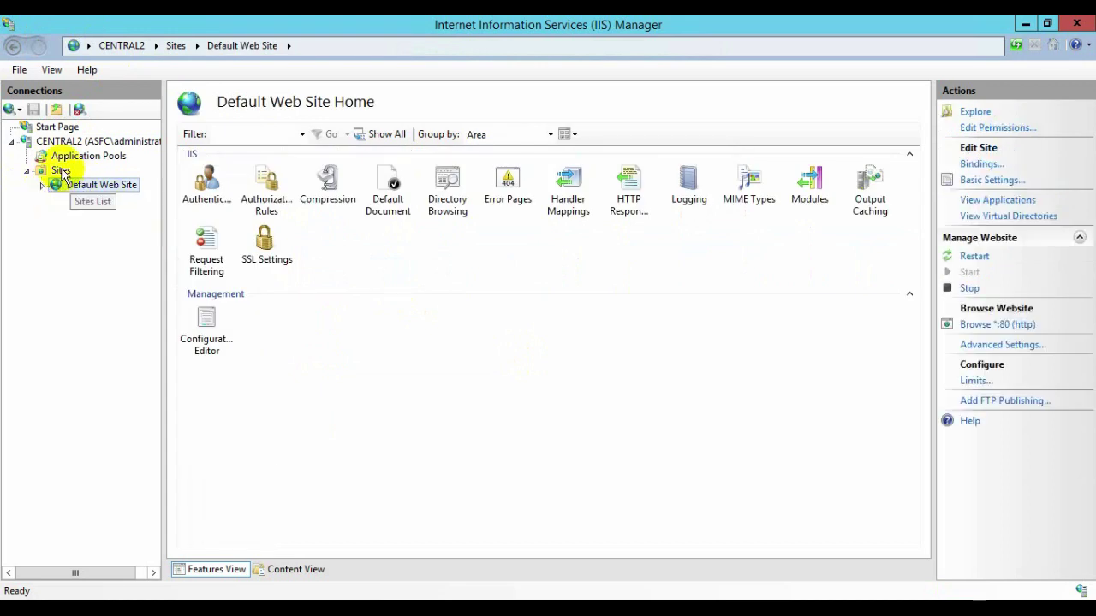
Start a new website from Sites, cancel it, and reopen the Sites context menu
{"action": "right_click", "coordinate": [58, 172]}
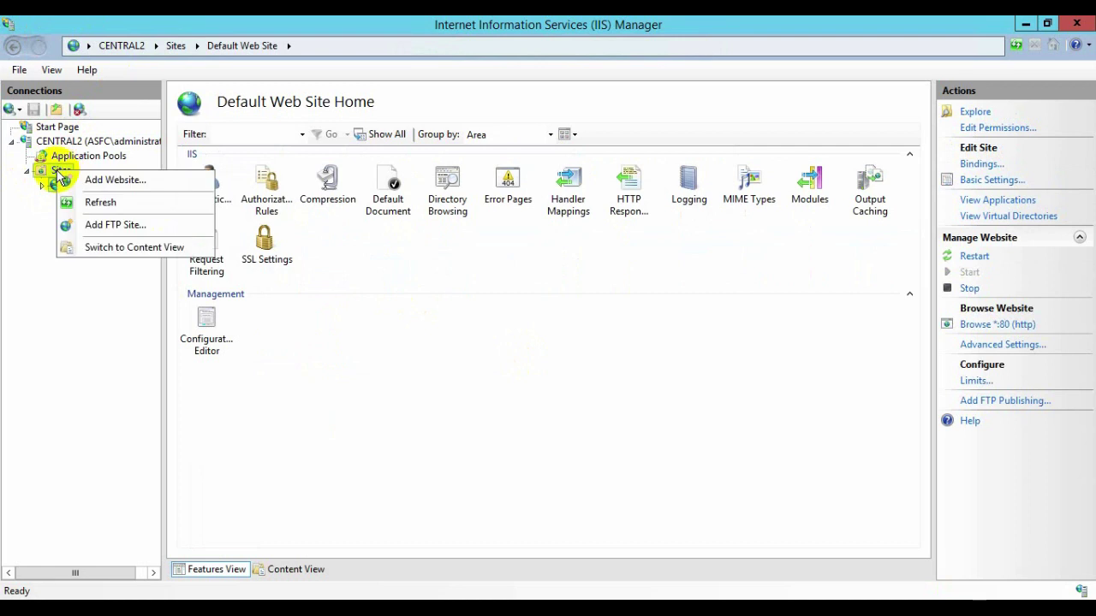
{"action": "left_click", "coordinate": [94, 179]}
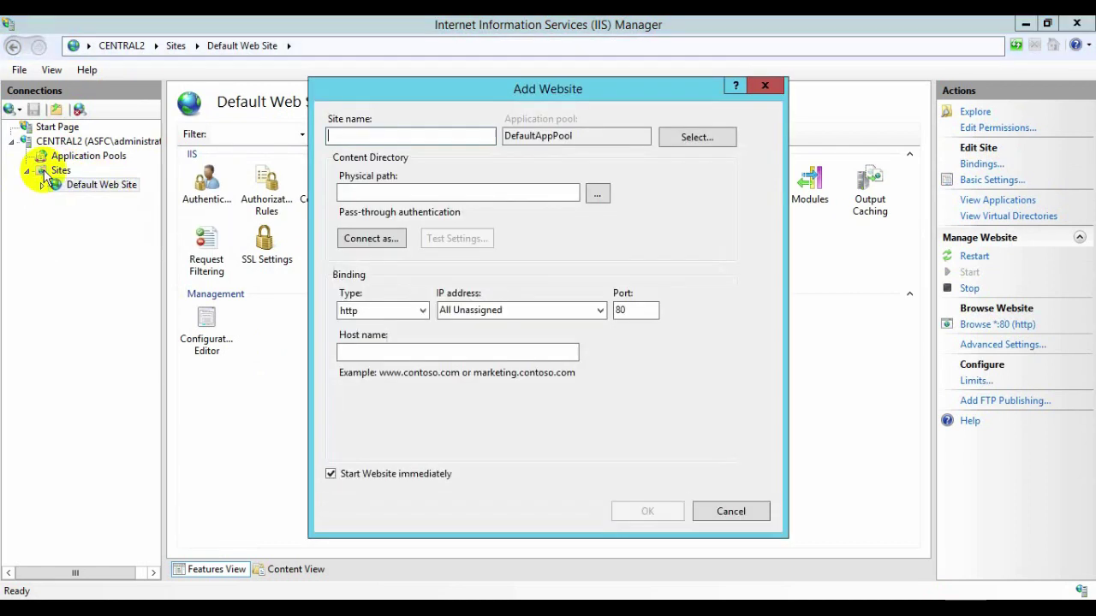
{"action": "left_click", "coordinate": [706, 511]}
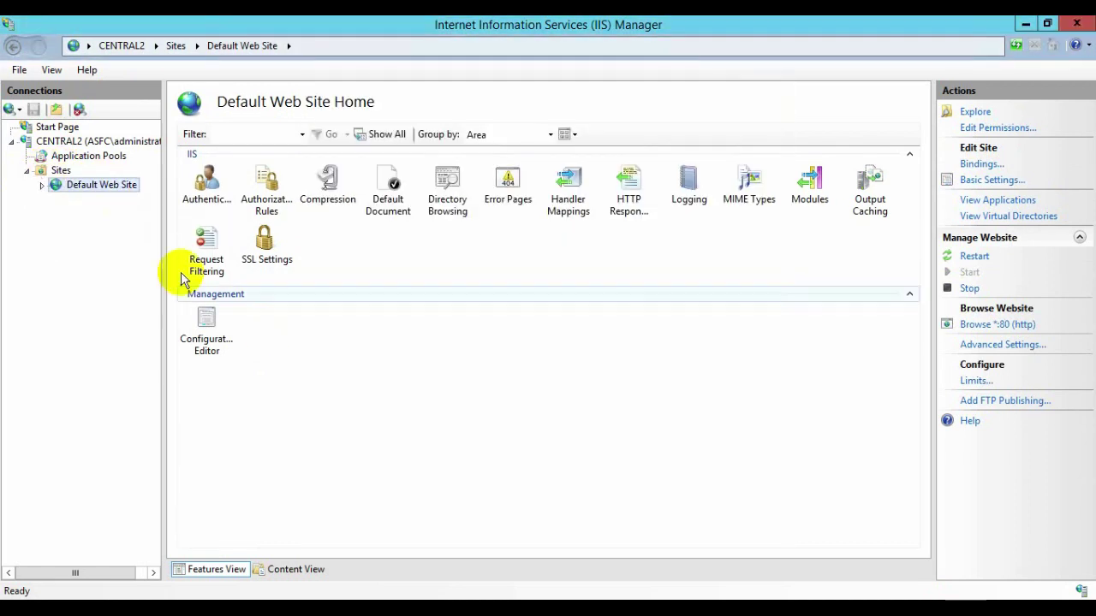
{"action": "right_click", "coordinate": [57, 170]}
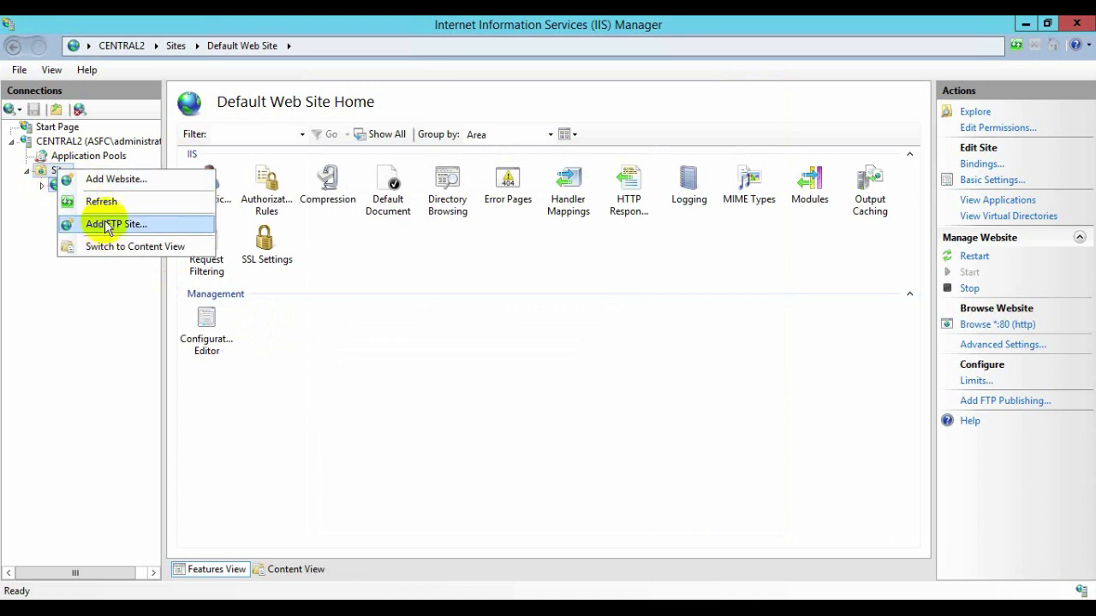
Open Add Website and begin entering the site name 'myfirstsite'
{"action": "left_click", "coordinate": [136, 181]}
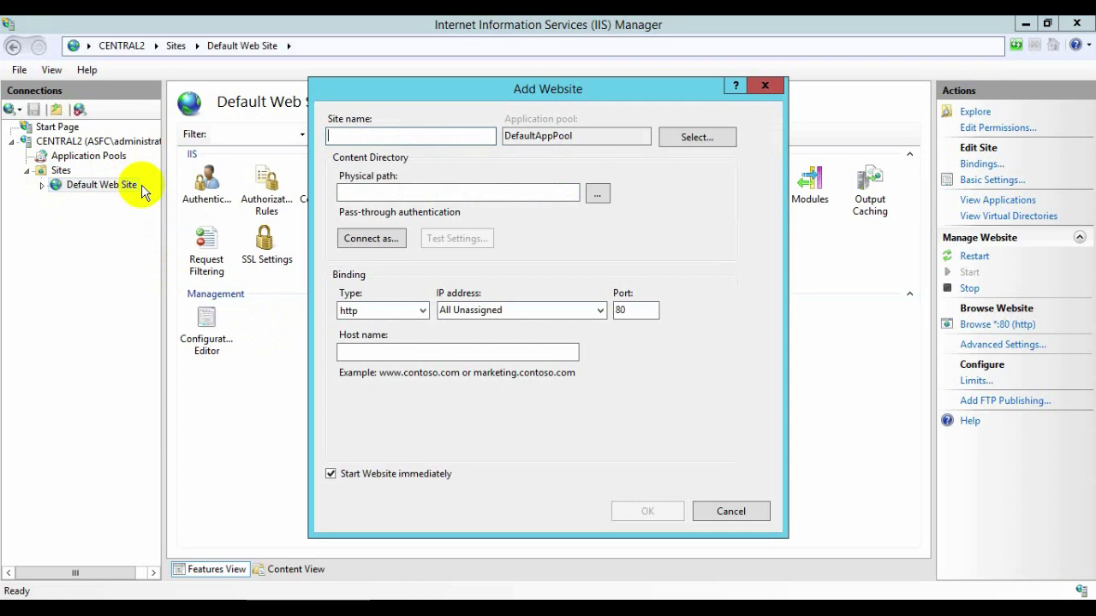
{"action": "type", "text": "myfirs"}
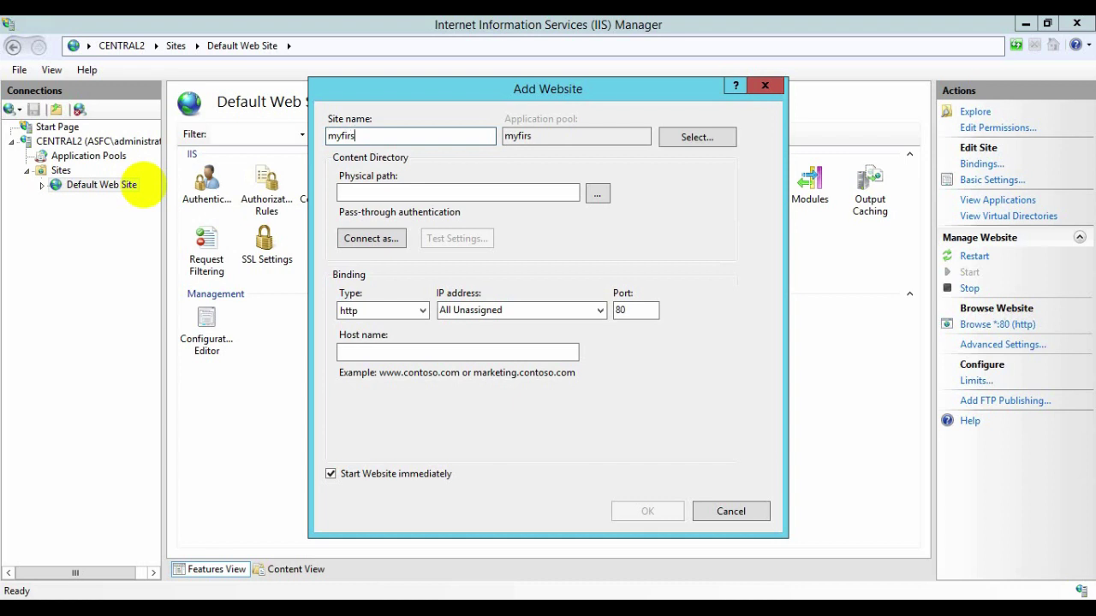
{"action": "type", "text": "tsite"}
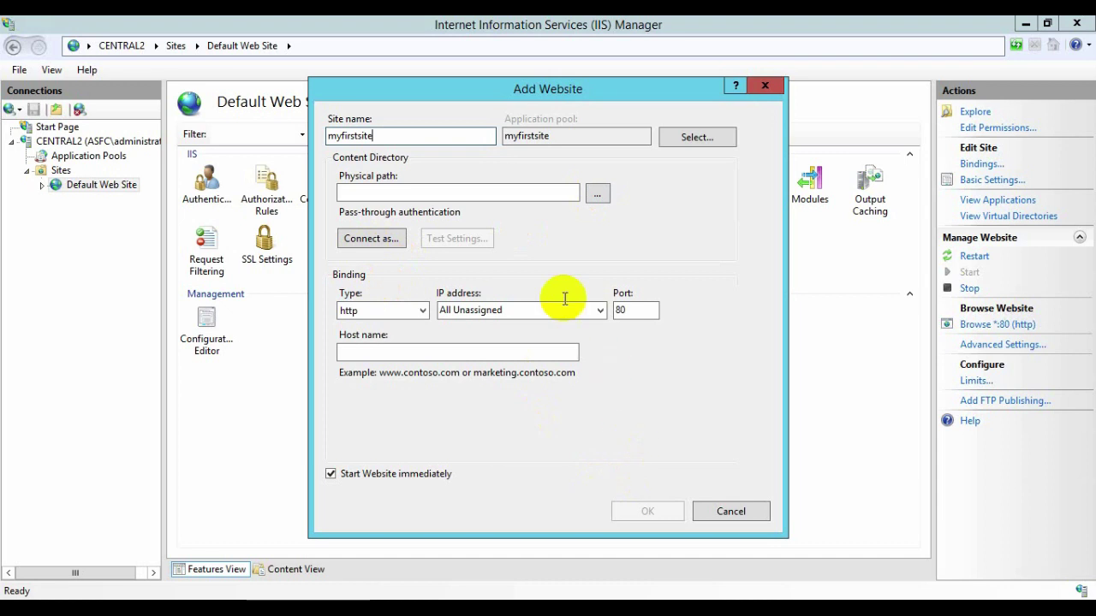
Browse for the physical path, expanding Local Disk (C:) and the inetpub folder
{"action": "left_click", "coordinate": [599, 197]}
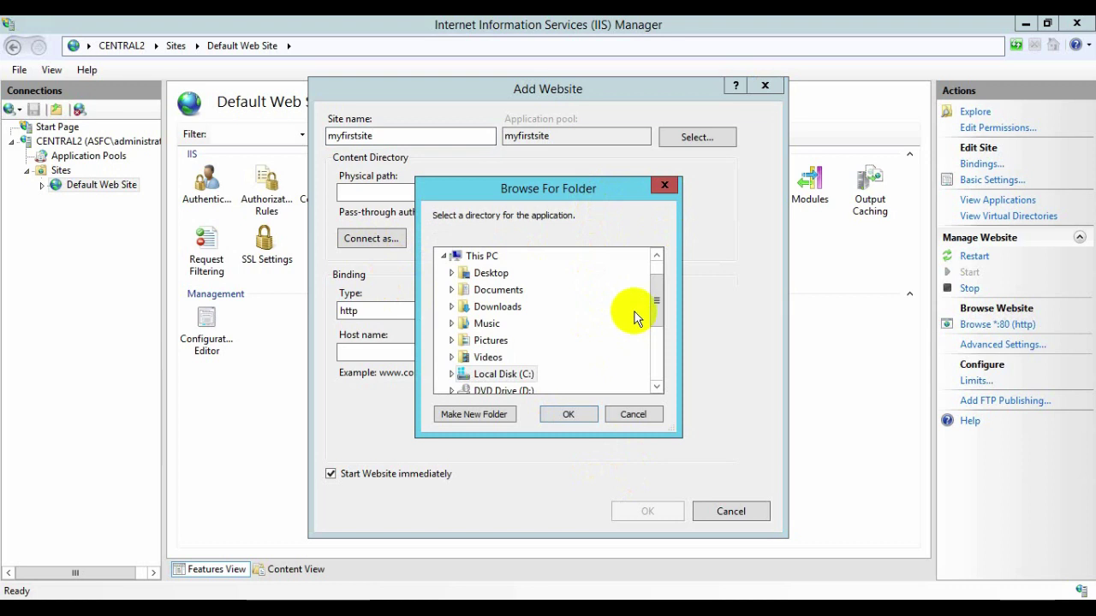
{"action": "scroll", "coordinate": [653, 318], "scroll_direction": "down", "scroll_amount": 1}
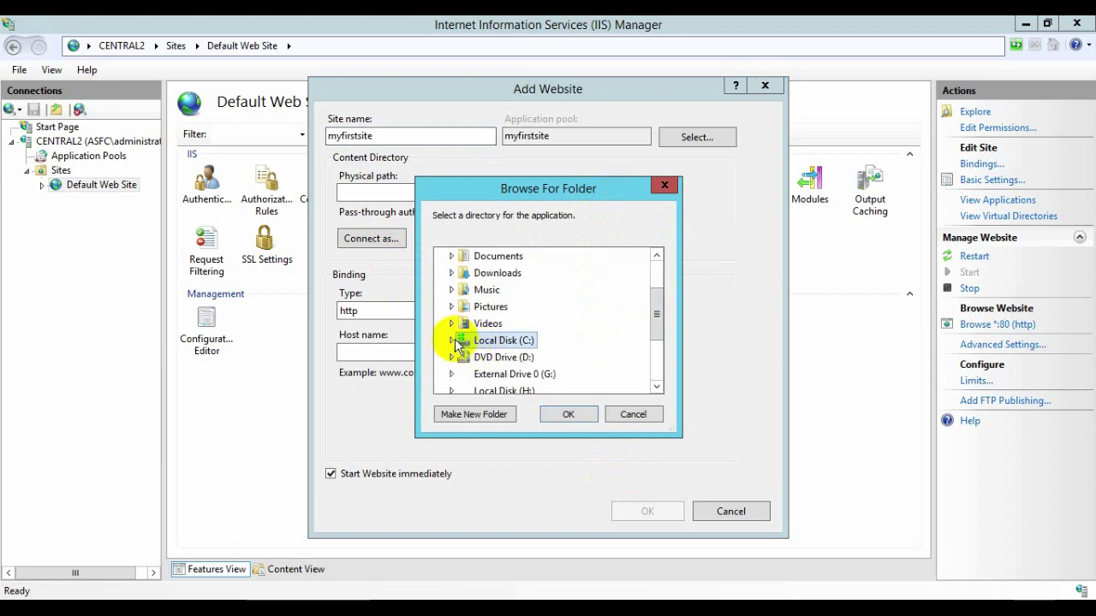
{"action": "left_click", "coordinate": [452, 340]}
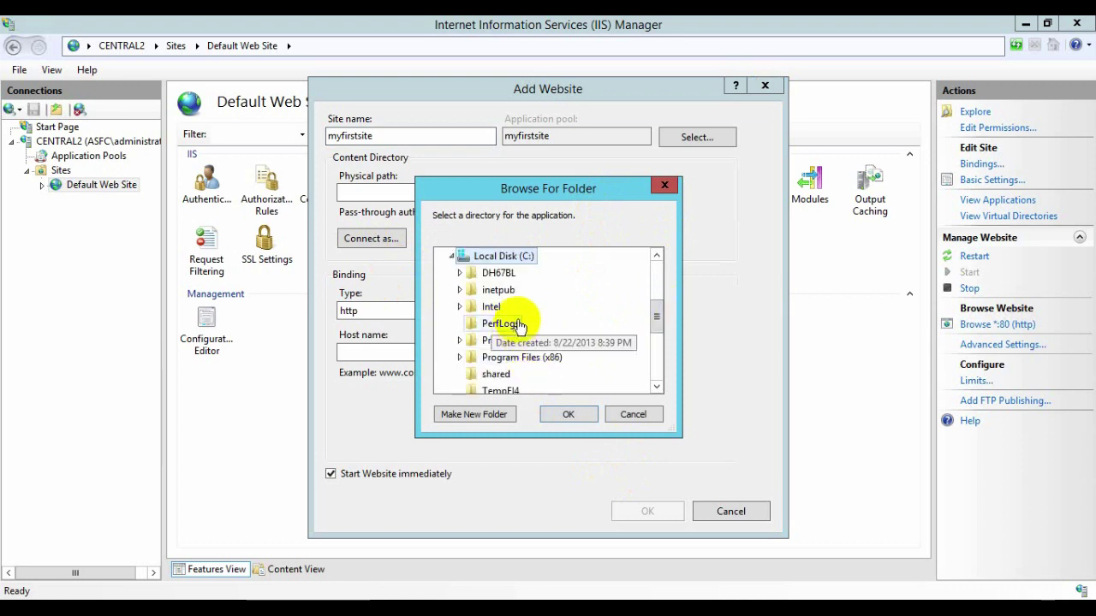
{"action": "left_click", "coordinate": [458, 289]}
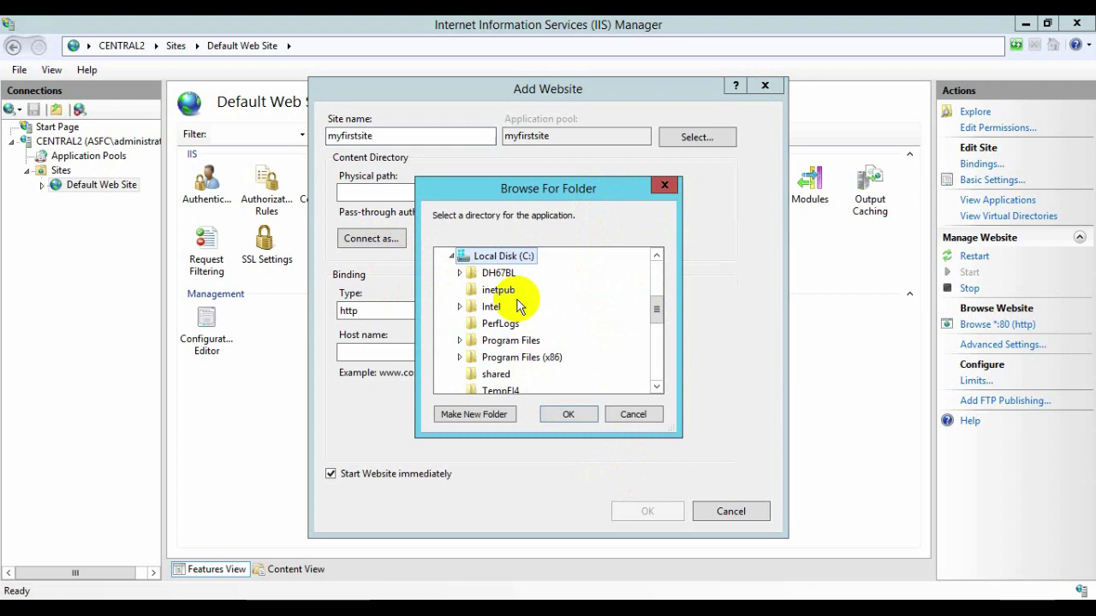
{"action": "left_click", "coordinate": [484, 283]}
{"action": "scroll", "coordinate": [536, 359], "scroll_direction": "down", "scroll_amount": 1}
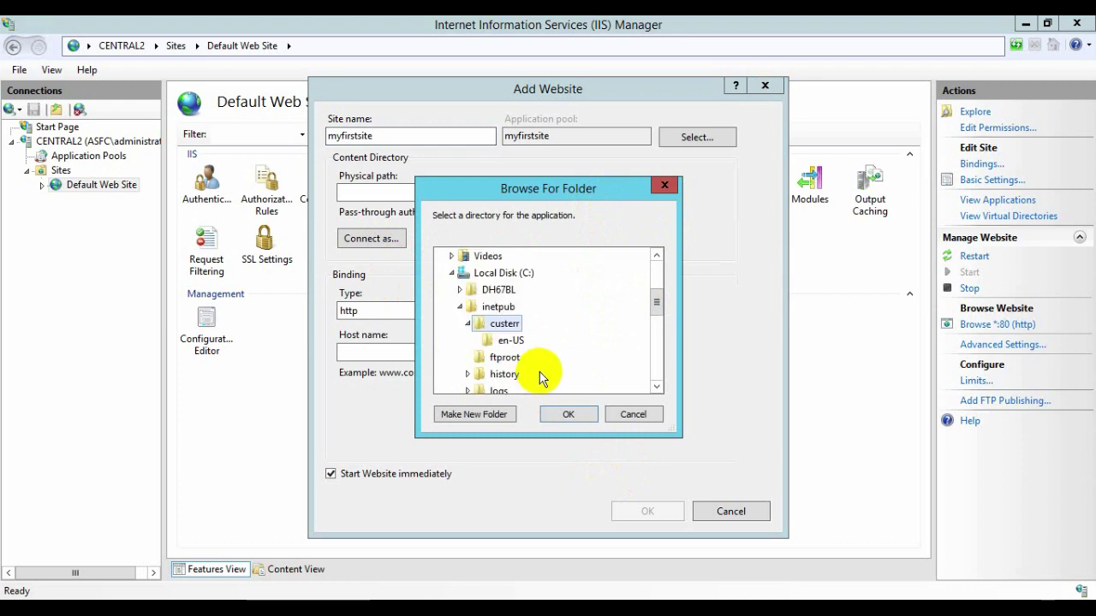
Select wwwroot so the physical path reads C:\inetpub\wwwroot
{"action": "left_click", "coordinate": [495, 307]}
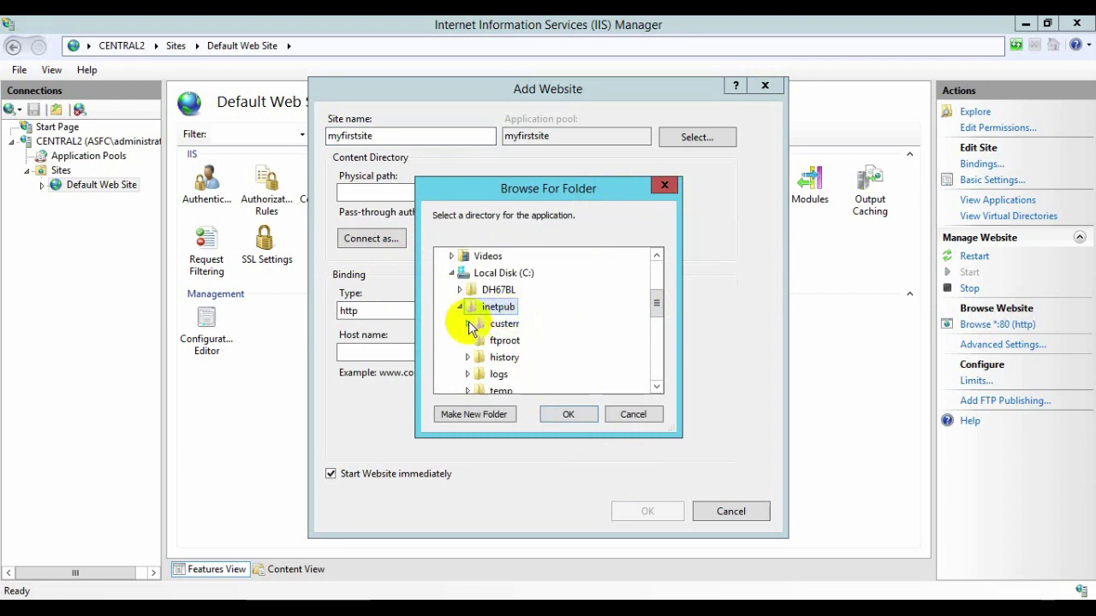
{"action": "scroll", "coordinate": [539, 353], "scroll_direction": "down", "scroll_amount": 3}
{"action": "scroll", "coordinate": [533, 355], "scroll_direction": "up", "scroll_amount": 1}
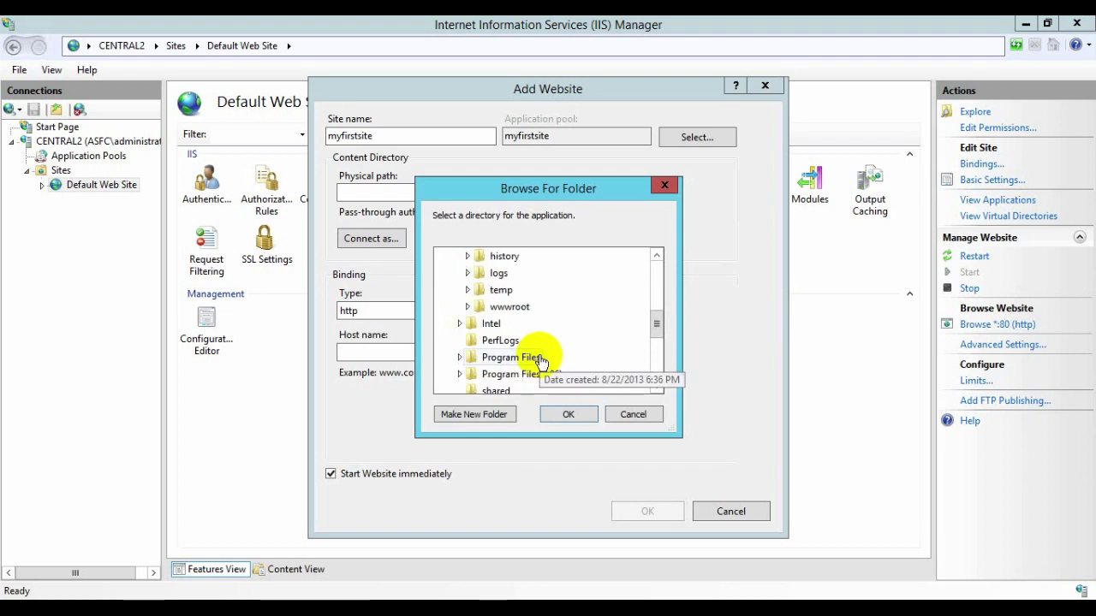
{"action": "double_click", "coordinate": [510, 313]}
{"action": "scroll", "coordinate": [460, 314], "scroll_direction": "up", "scroll_amount": 1}
{"action": "scroll", "coordinate": [552, 363], "scroll_direction": "down", "scroll_amount": 2}
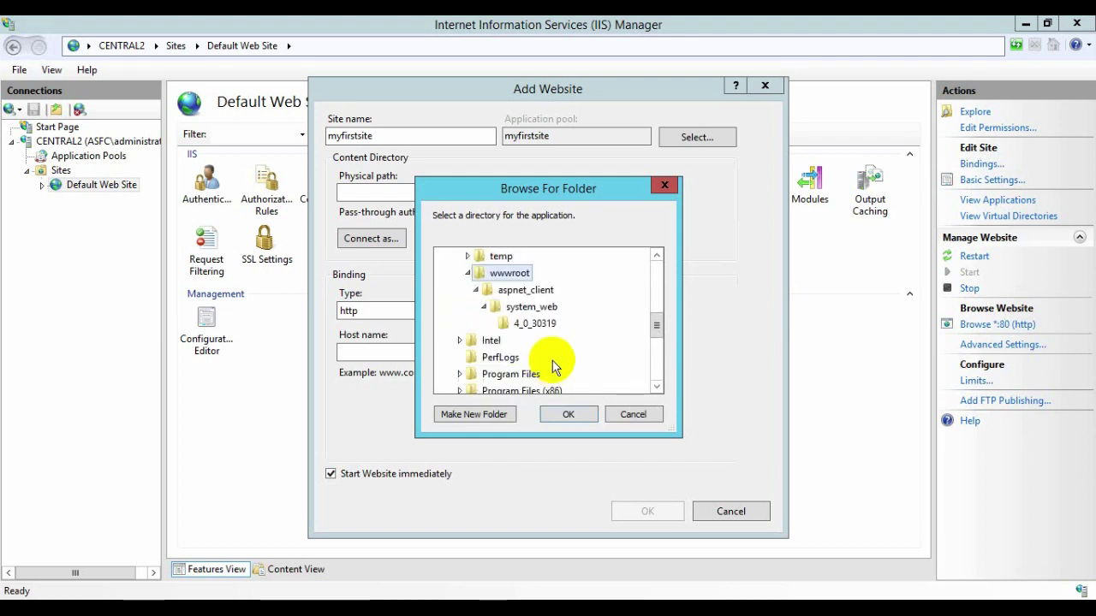
{"action": "left_click", "coordinate": [568, 414]}
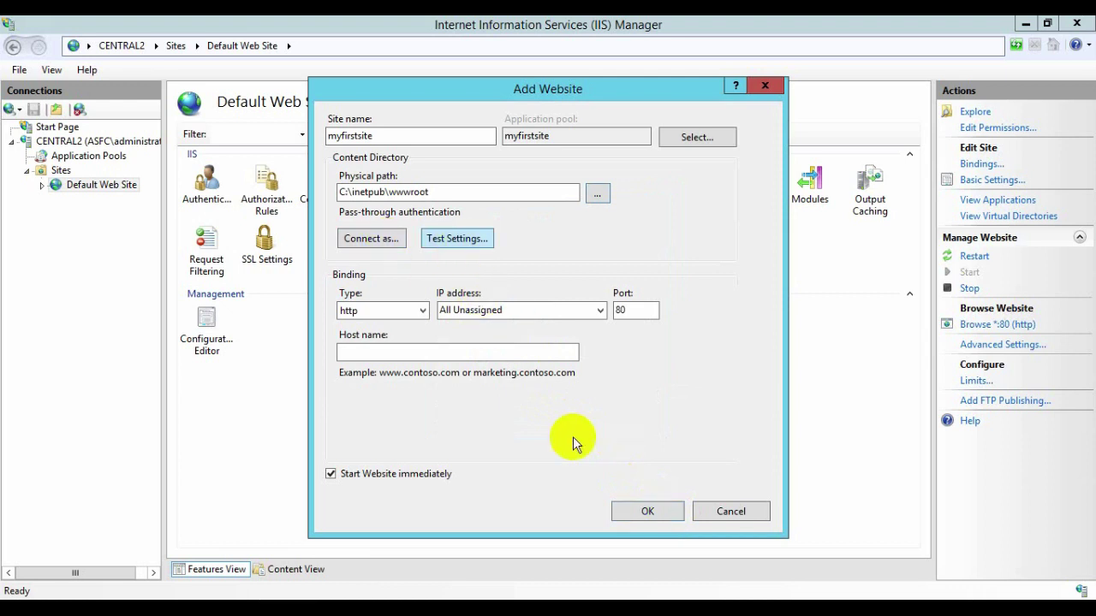
Test the settings, then create myfirstsite, accepting the duplicate port 80 binding warning
{"action": "left_click", "coordinate": [475, 241]}
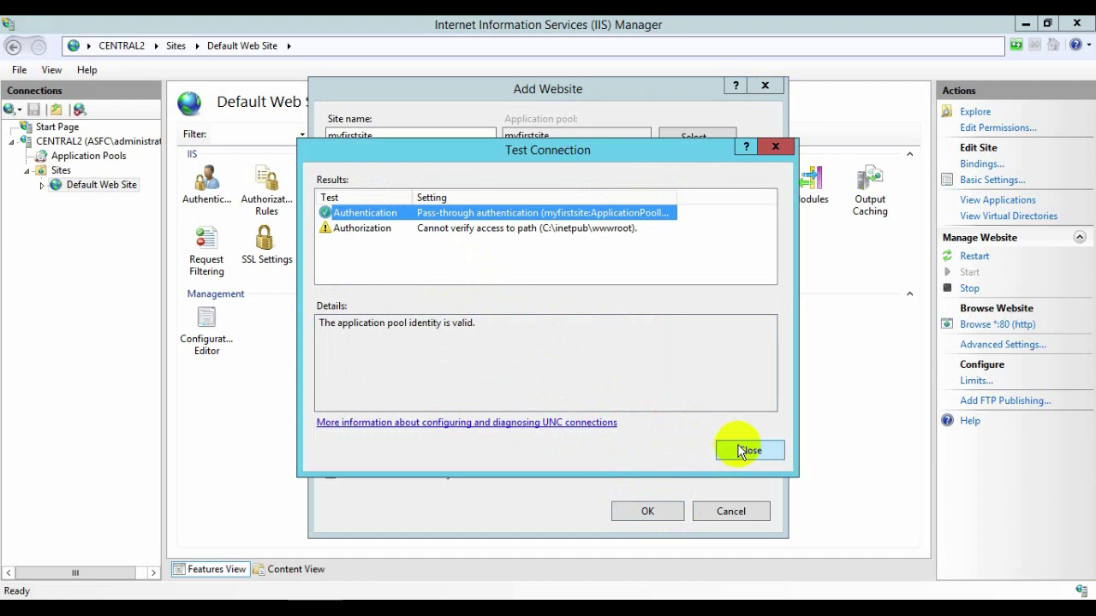
{"action": "left_click", "coordinate": [745, 451]}
{"action": "left_click", "coordinate": [628, 509]}
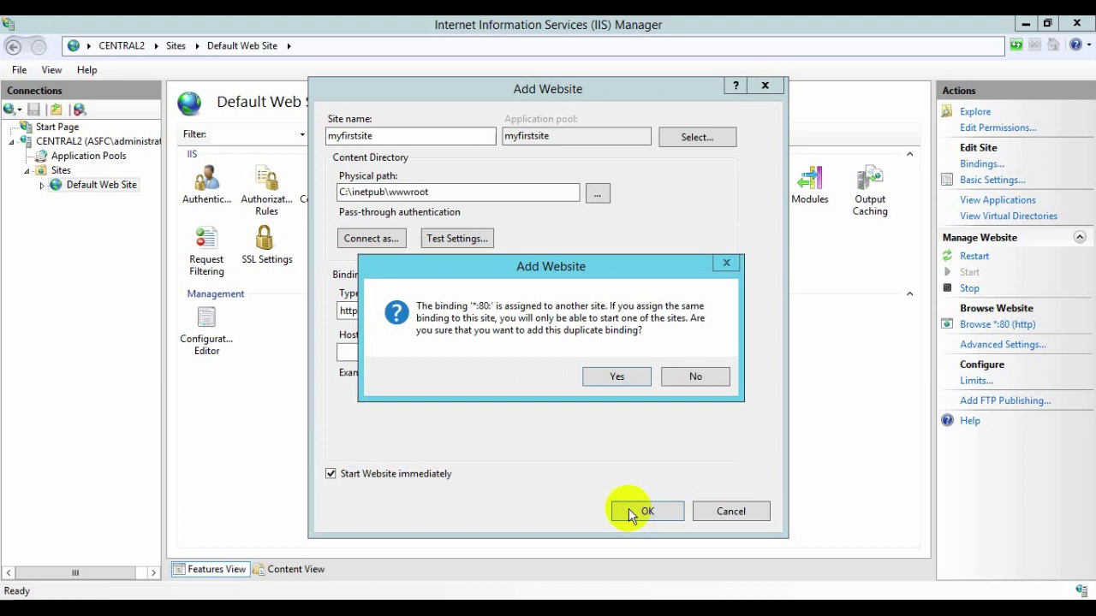
{"action": "left_click", "coordinate": [613, 379]}
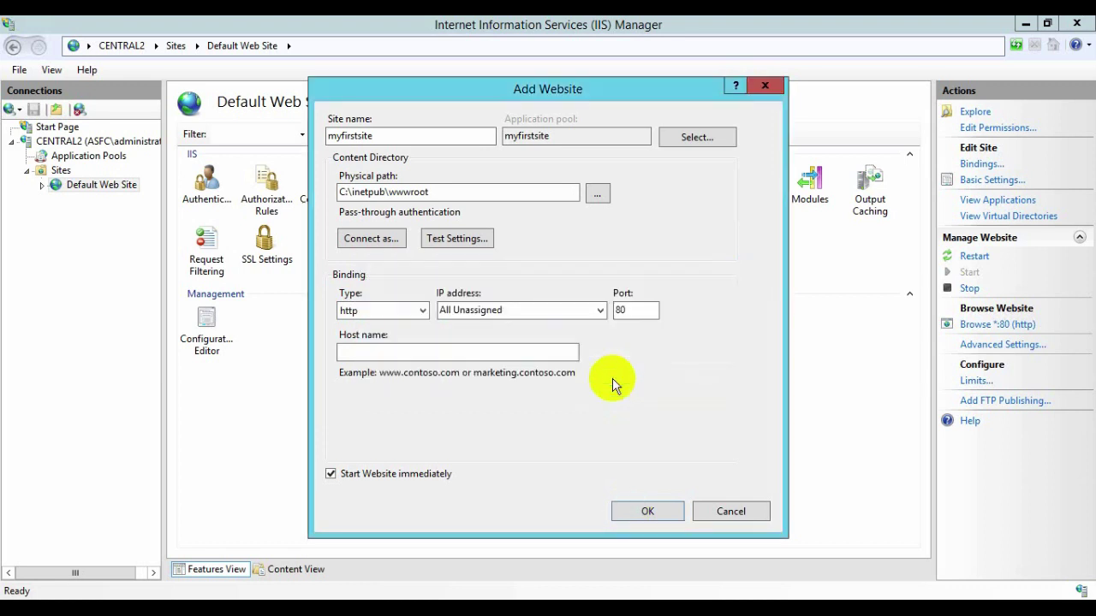
{"action": "left_click", "coordinate": [648, 513]}
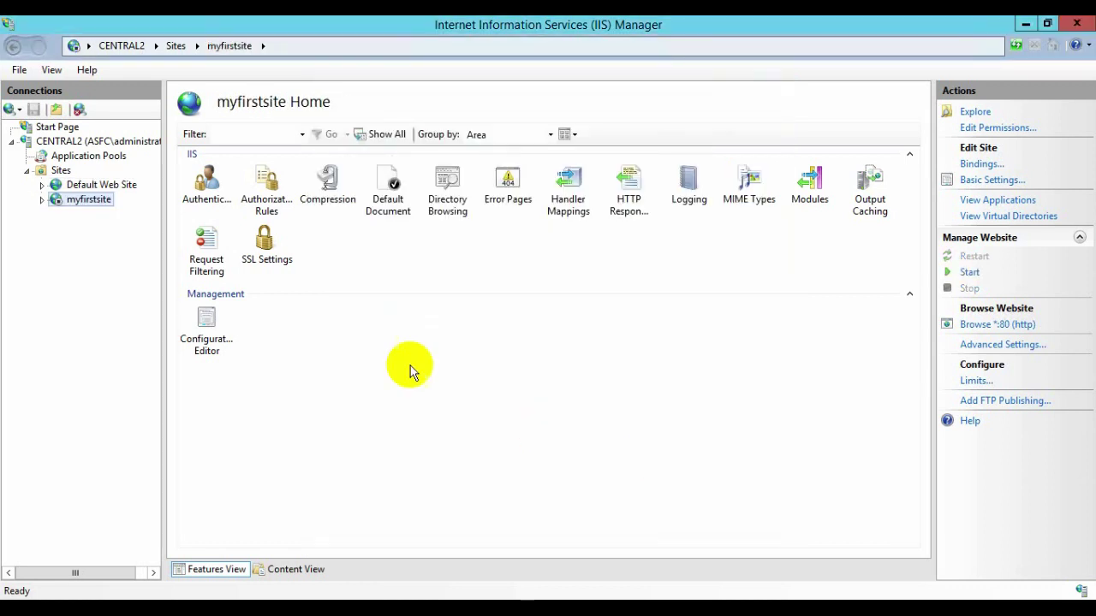
Stop Default Web Site so port 80 is free, then start the myfirstsite website
{"action": "left_click", "coordinate": [95, 183]}
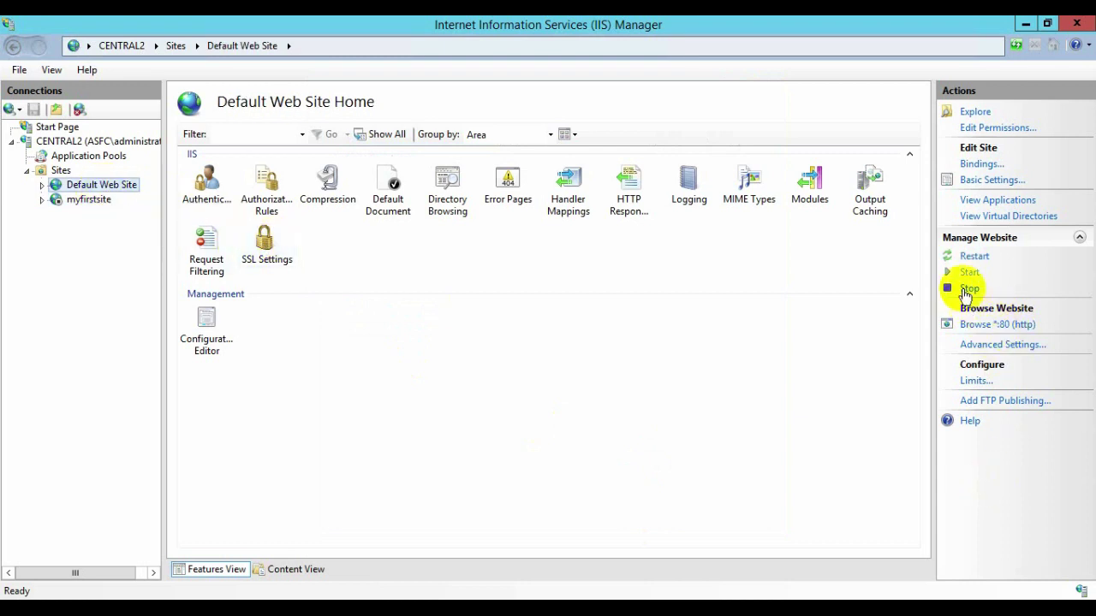
{"action": "left_click", "coordinate": [966, 290]}
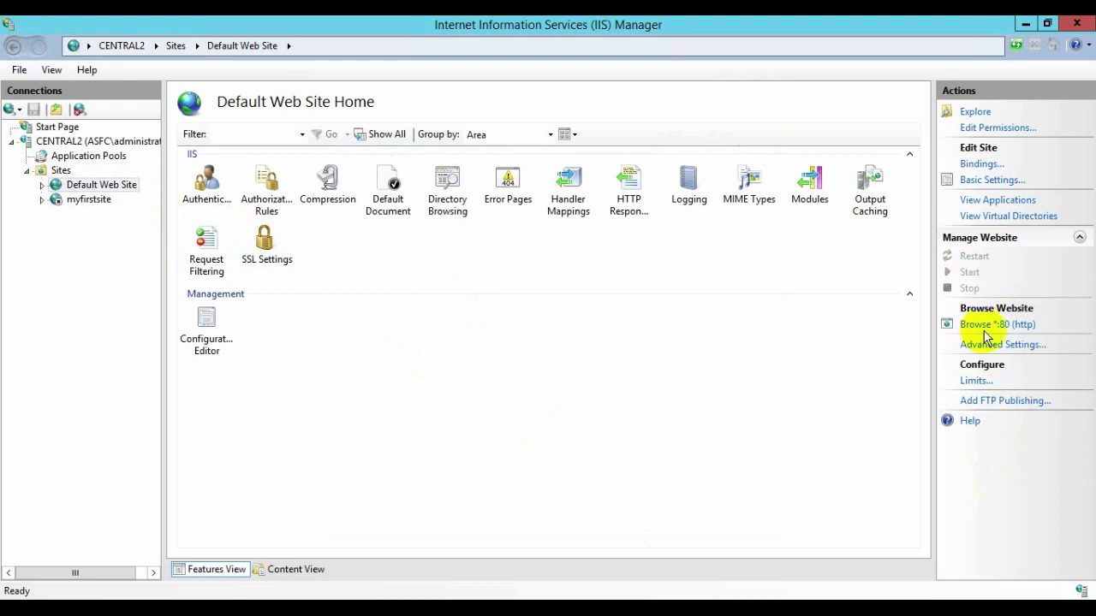
{"action": "left_click", "coordinate": [90, 200]}
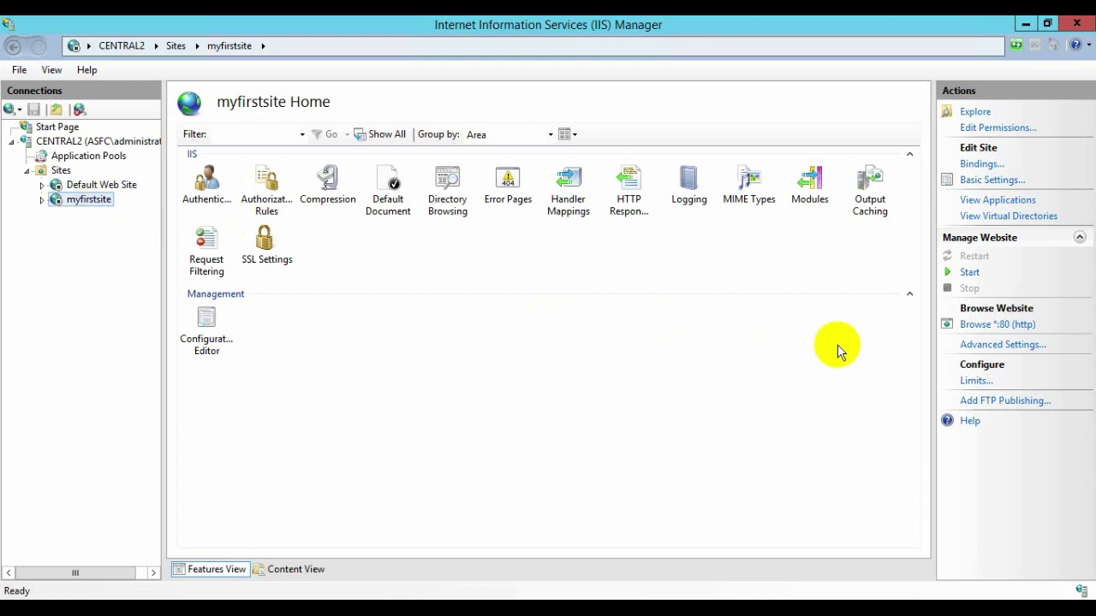
{"action": "right_click", "coordinate": [73, 197]}
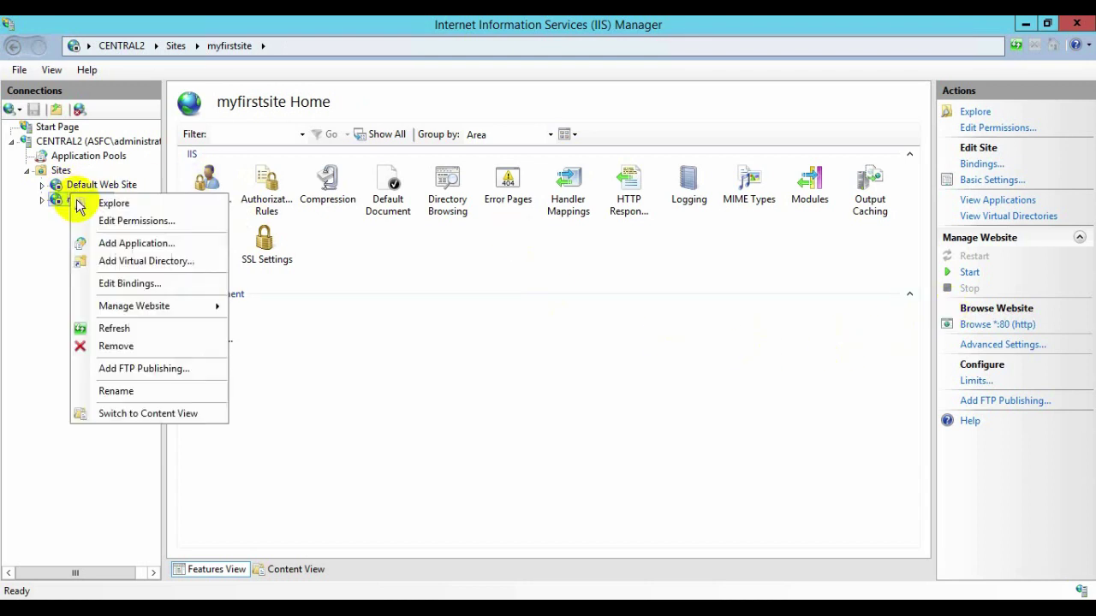
{"action": "left_click", "coordinate": [761, 311]}
Browse myfirstsite at localhost, check the IIS Windows Server welcome page, and close Chrome
{"action": "left_click", "coordinate": [969, 272]}
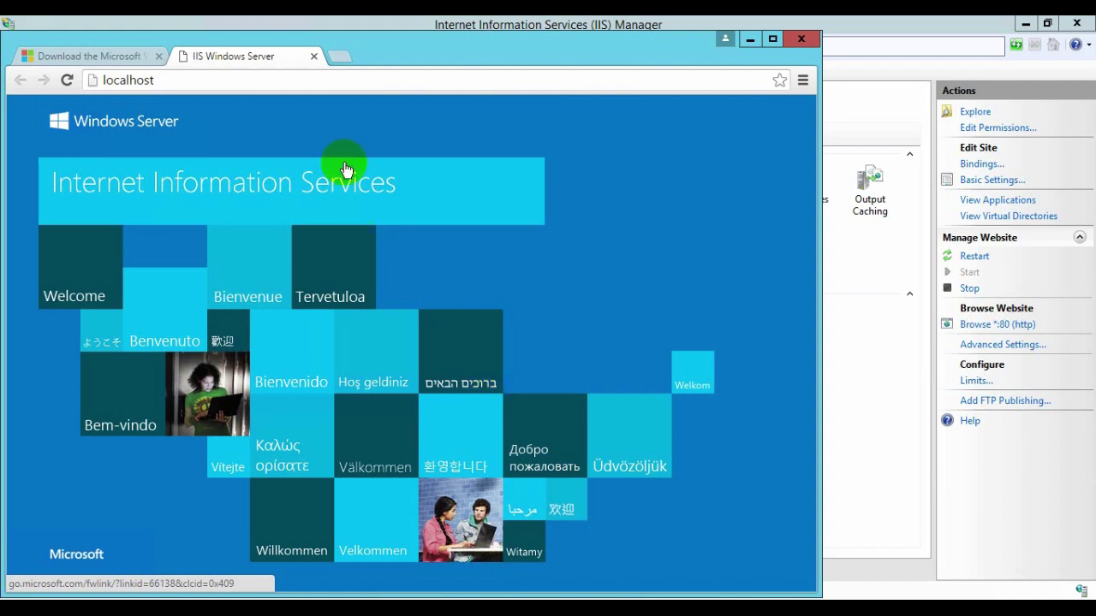
{"action": "left_click", "coordinate": [796, 39]}
Expand myfirstsite and view its wwwroot folder with iisstart.htm and iis-85.png in Explorer, then close it
{"action": "left_click", "coordinate": [41, 201]}
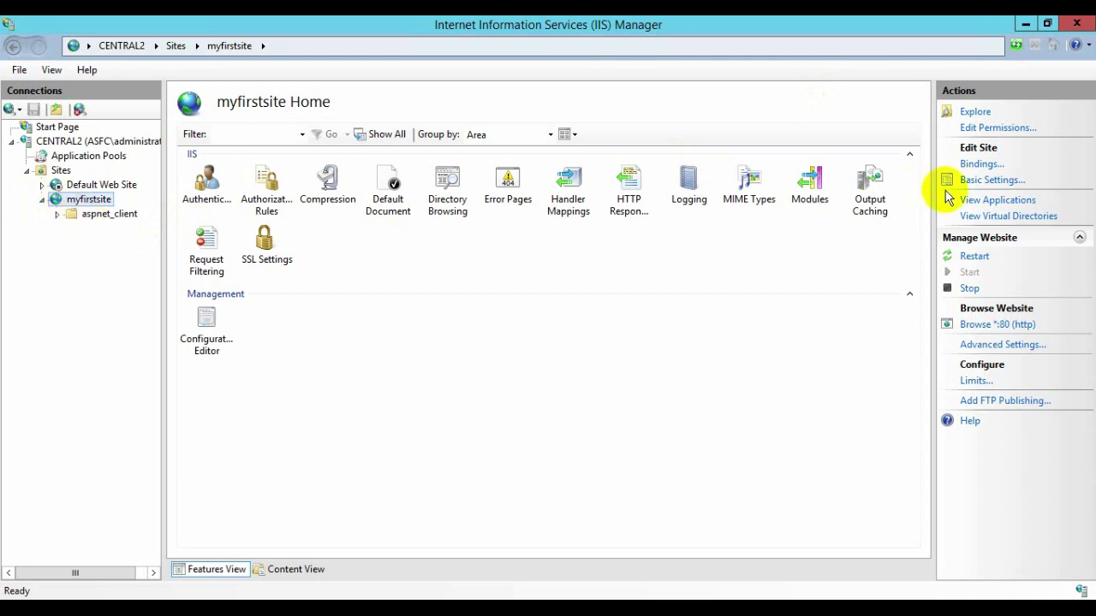
{"action": "left_click", "coordinate": [975, 112]}
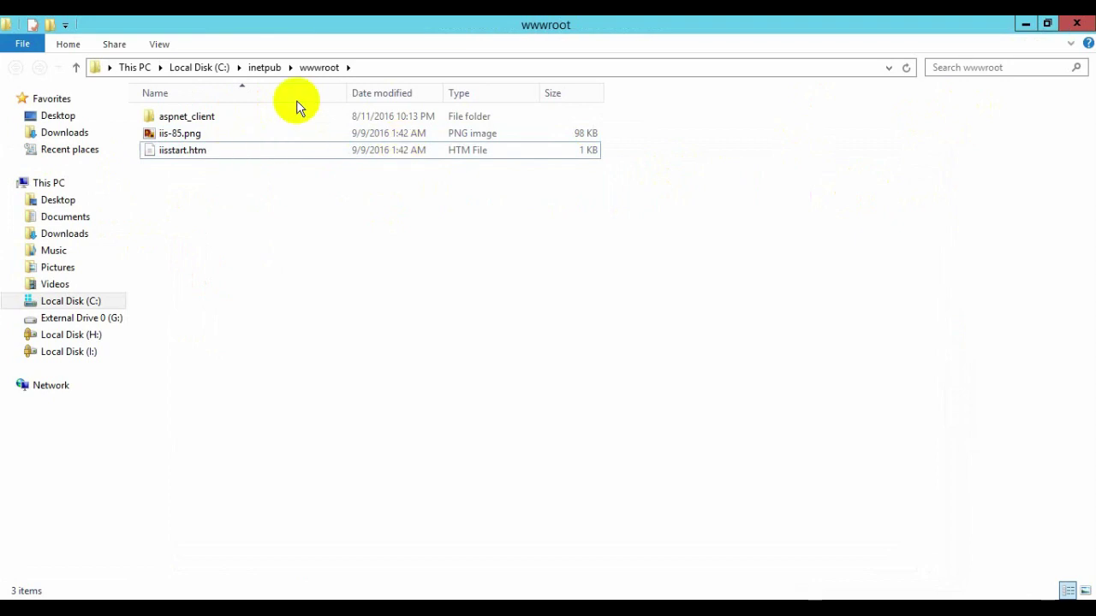
{"action": "left_click", "coordinate": [214, 151]}
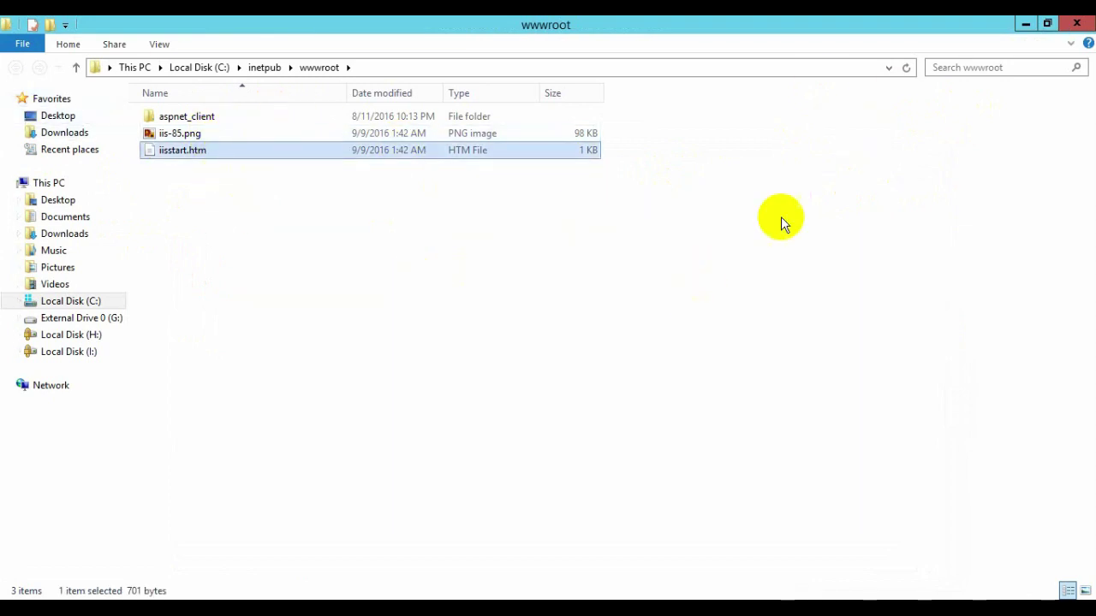
{"action": "left_click", "coordinate": [1075, 24]}
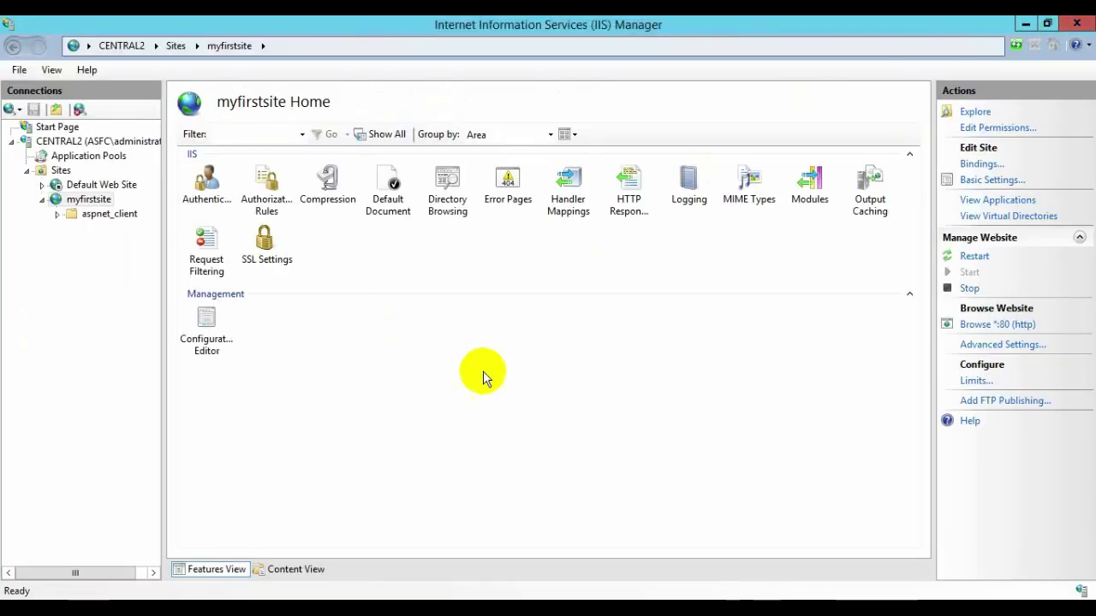
Edit myfirstsite's http port 80 binding and list the IP addresses available for it
{"action": "left_click", "coordinate": [208, 199]}
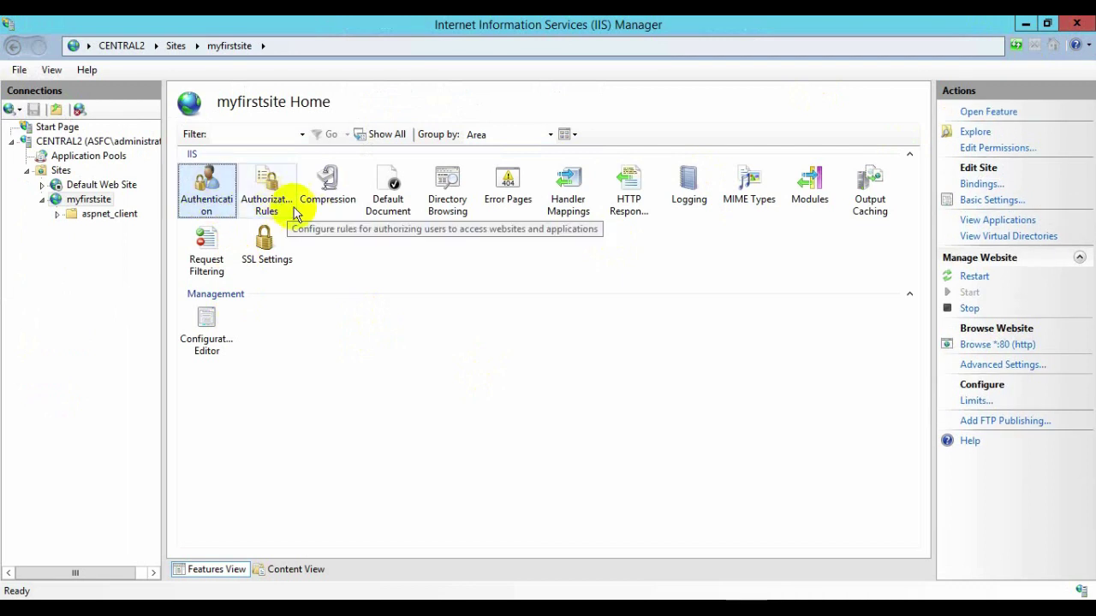
{"action": "left_click", "coordinate": [981, 184]}
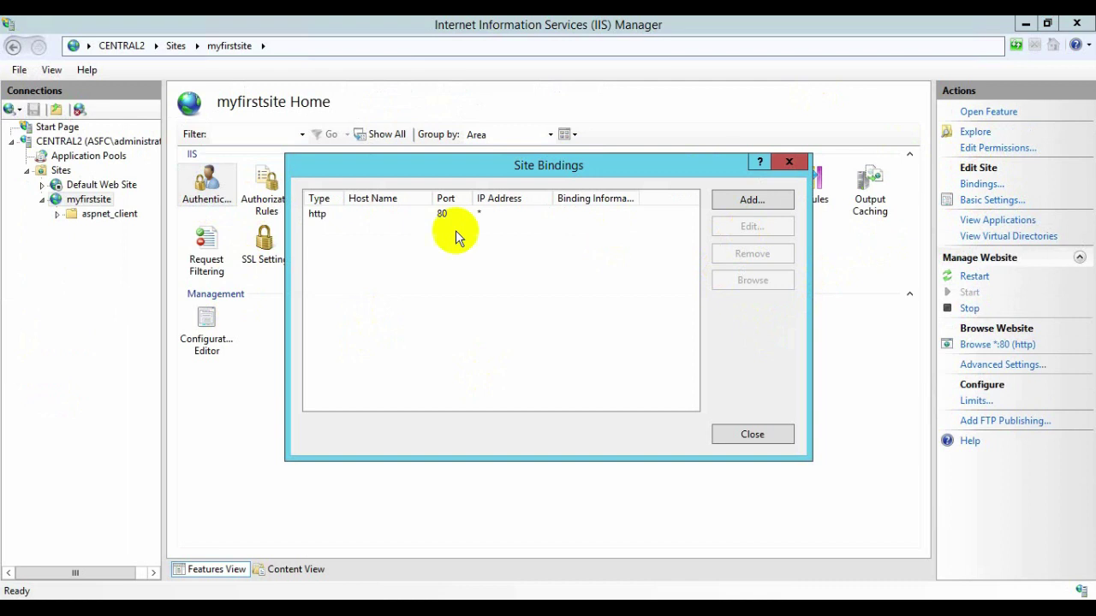
{"action": "left_click", "coordinate": [372, 221]}
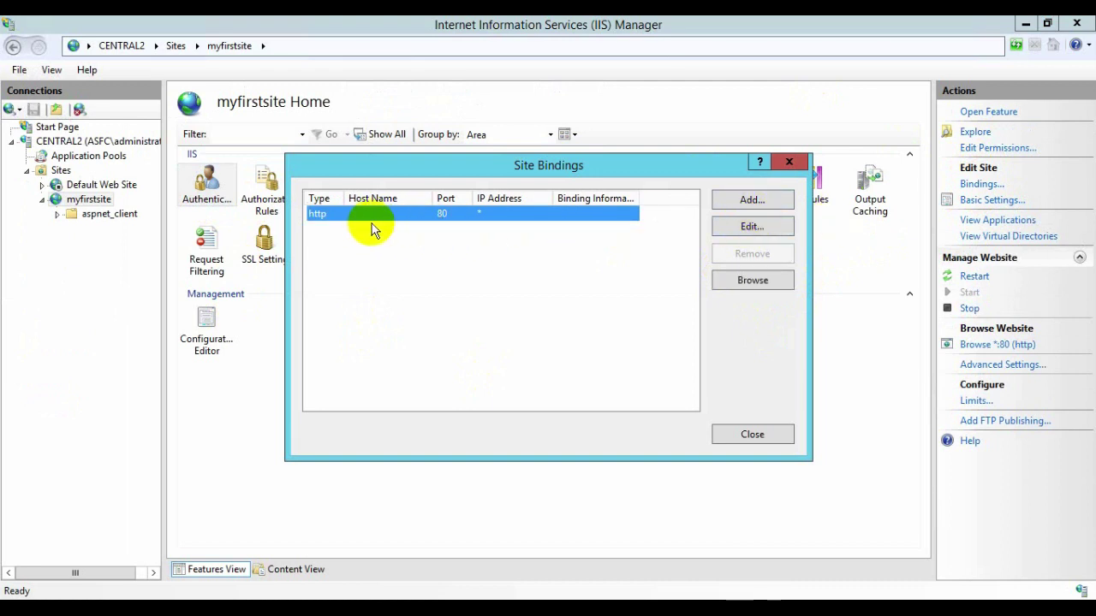
{"action": "left_click", "coordinate": [732, 228]}
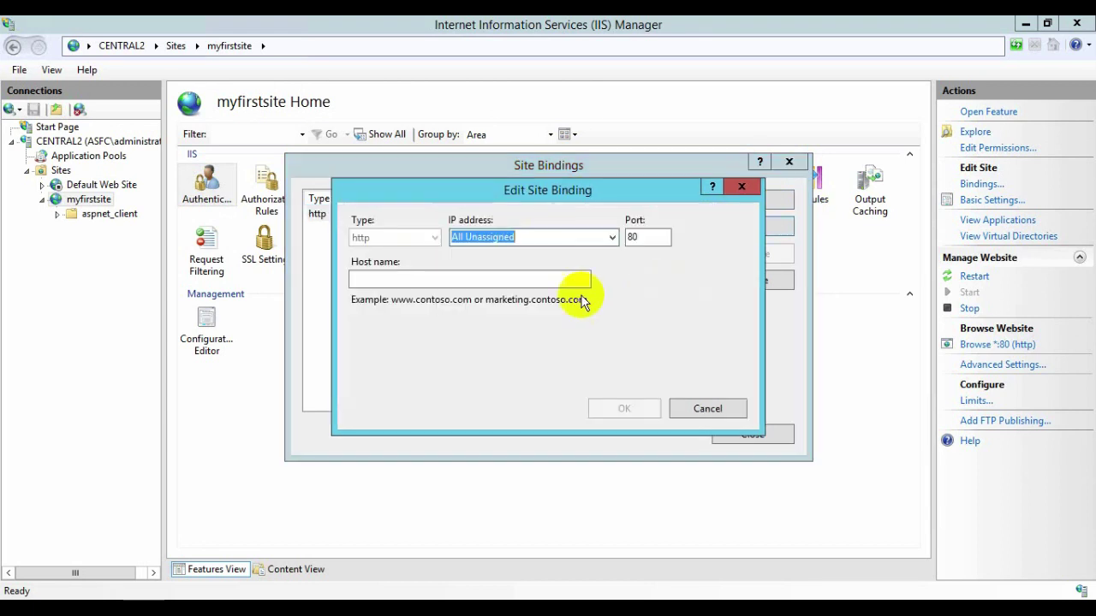
{"action": "left_click", "coordinate": [612, 238]}
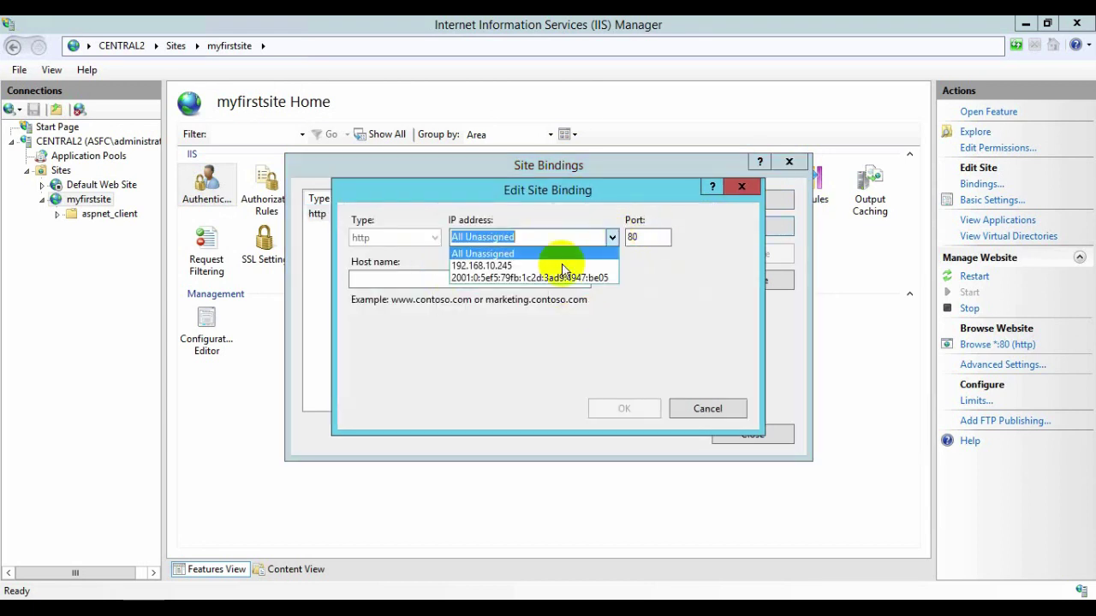